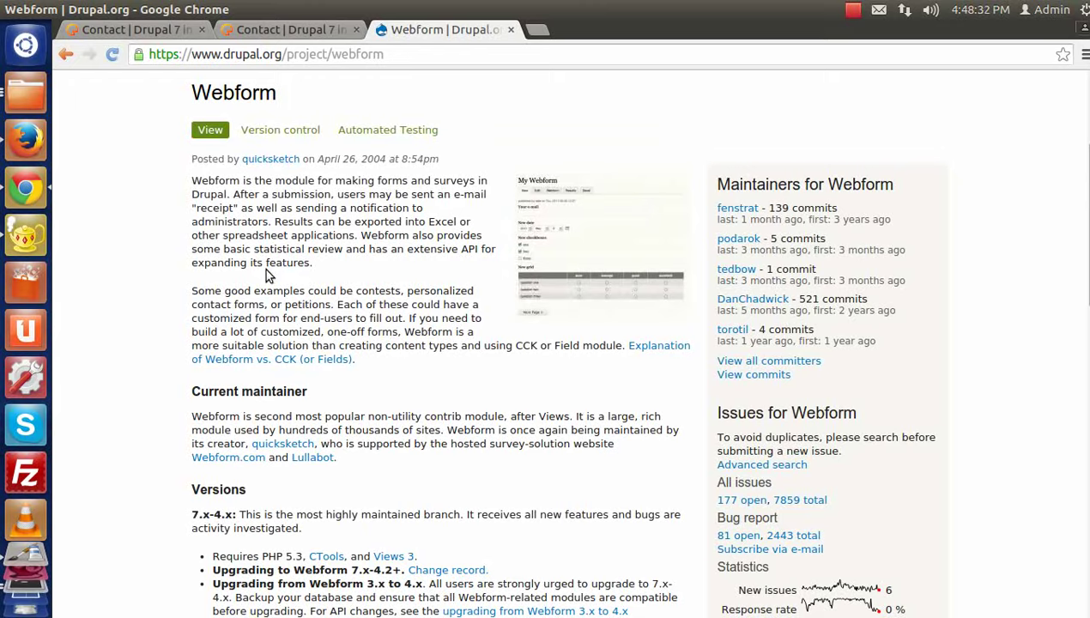
# - Download the tar.gz archive of the recommended Webform release 7.x-4.12 and show it in its download folder
pyautogui.scroll(-4, 275, 326)
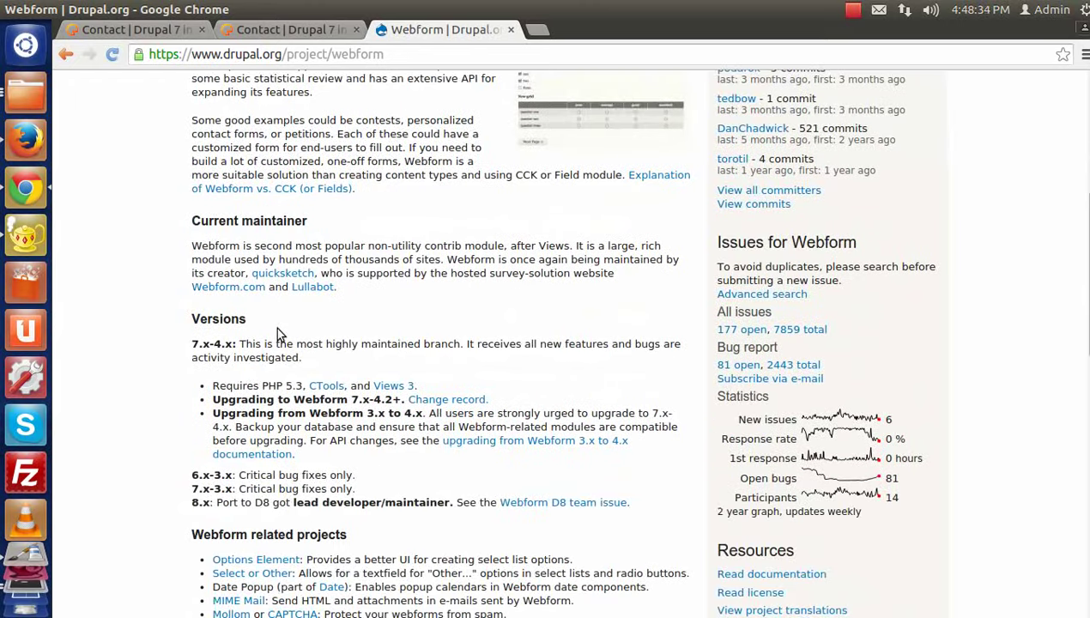
pyautogui.scroll(-5, 276, 331)
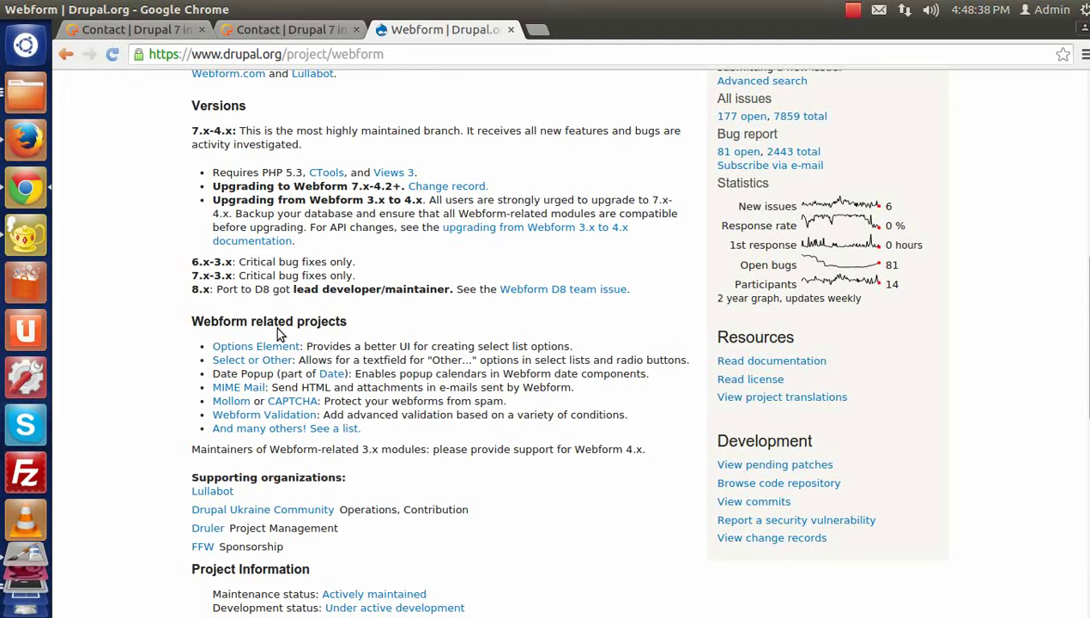
pyautogui.scroll(-8, 276, 328)
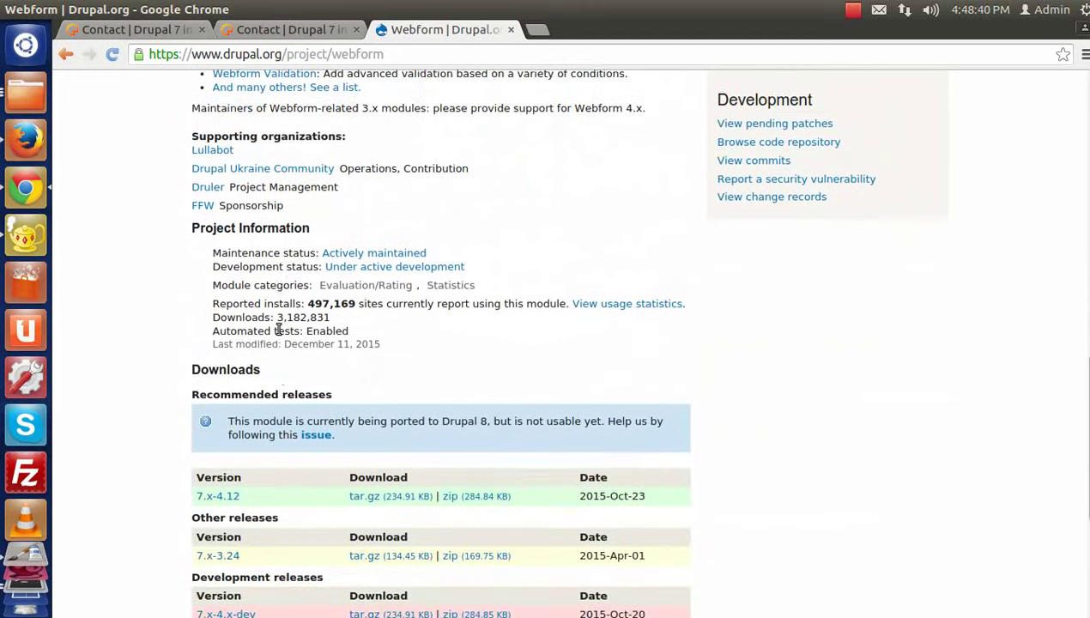
pyautogui.scroll(-3, 275, 326)
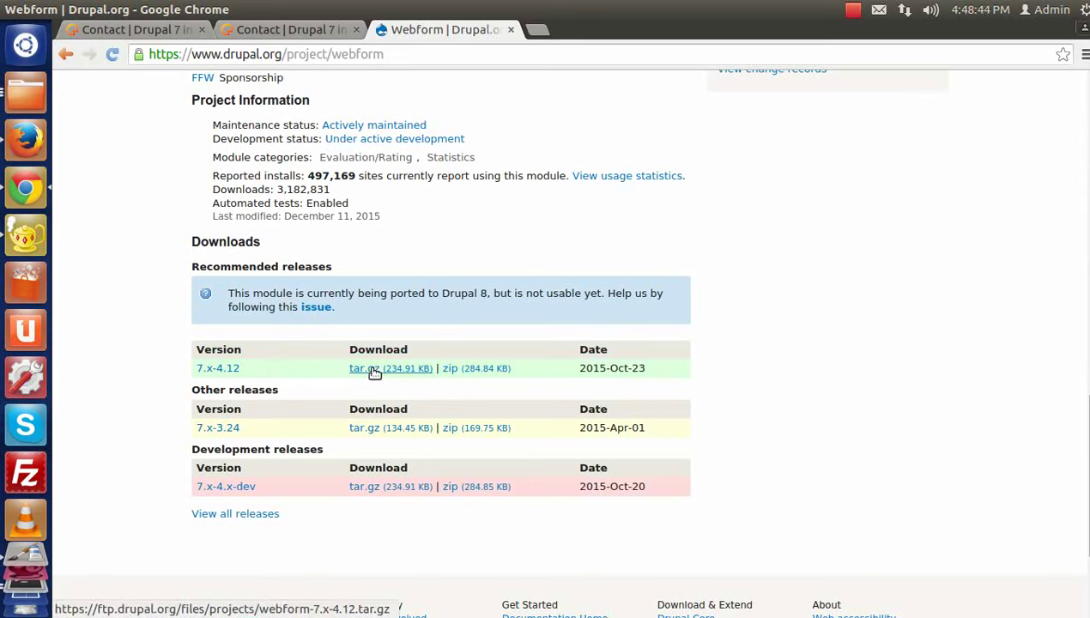
pyautogui.click(383, 369)
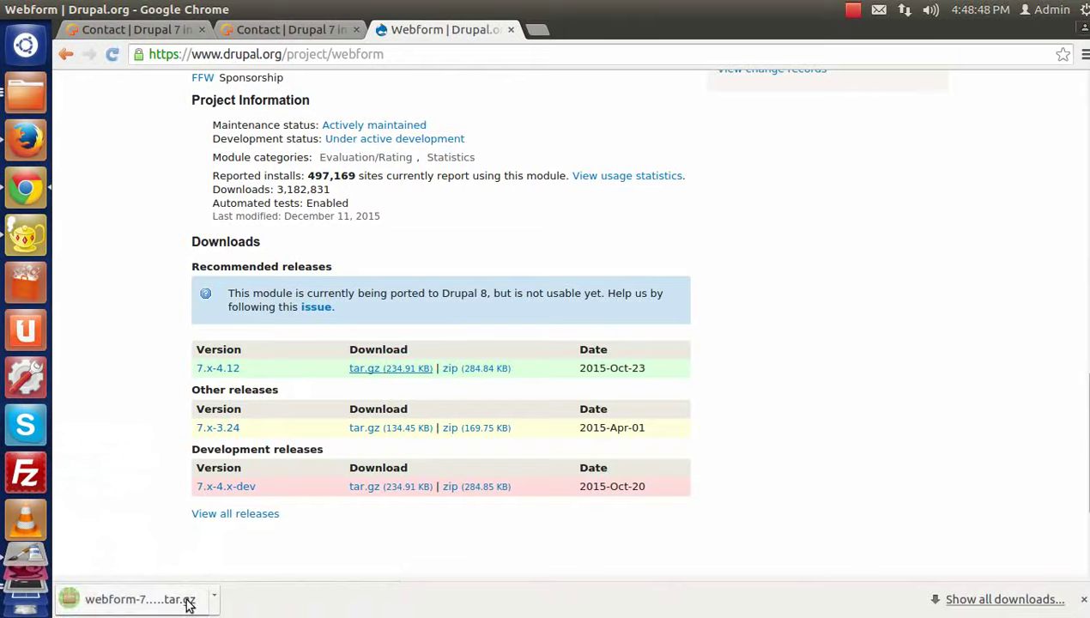
pyautogui.click(206, 598)
pyautogui.click(230, 563)
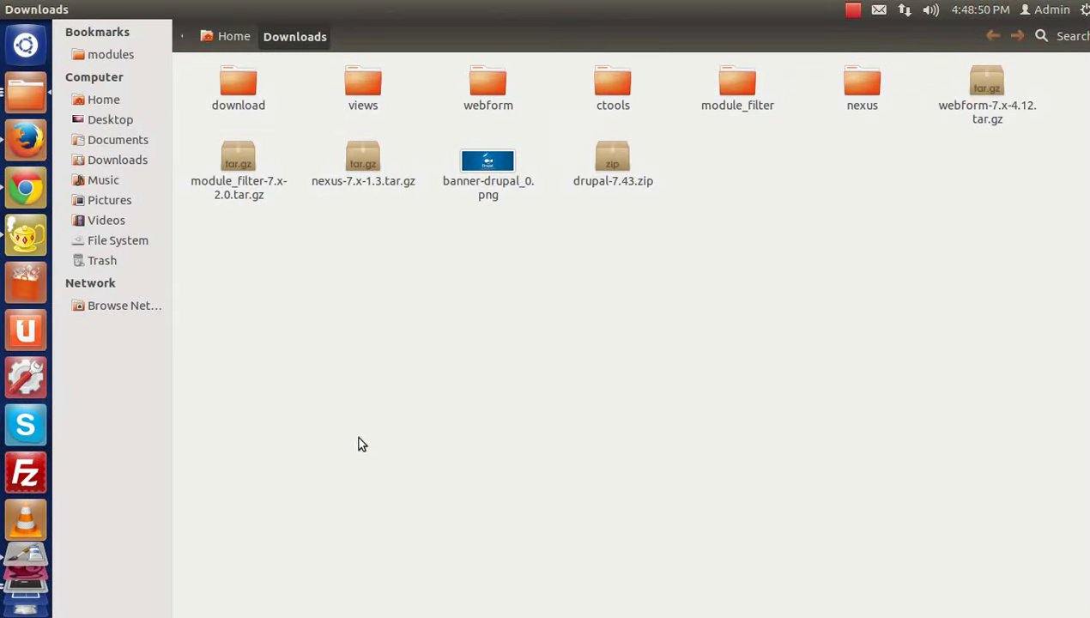
# - Return to the Webform project page, review the 7.x-4.x requirements, and open the CTools and Views 3 project pages in new tabs
pyautogui.hotkey('alt', 'Tab')
pyautogui.scroll(8, 404, 284)
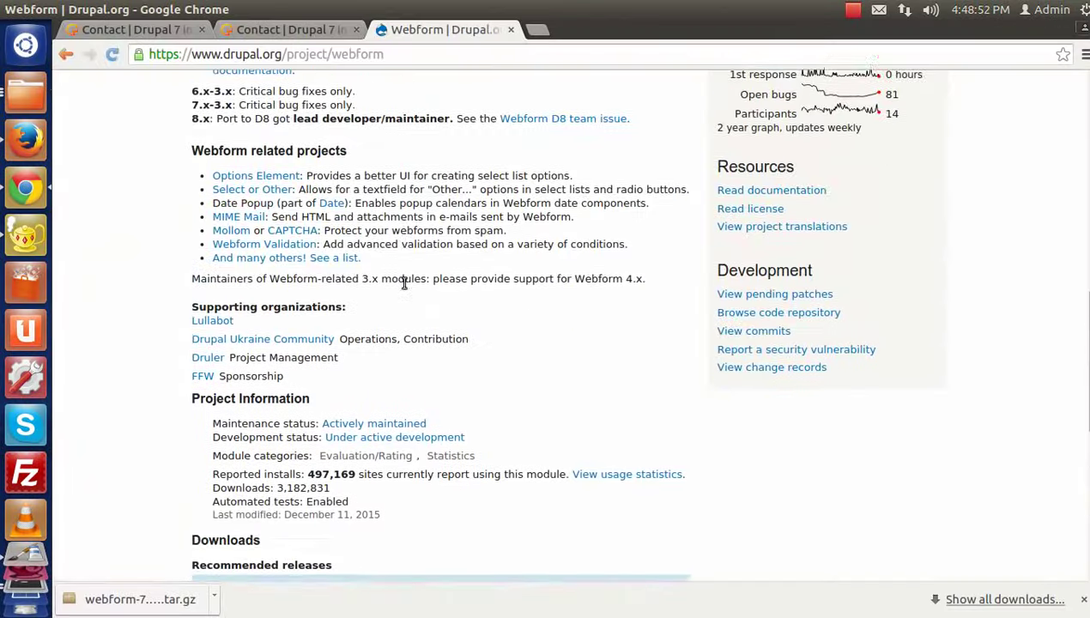
pyautogui.scroll(3, 397, 310)
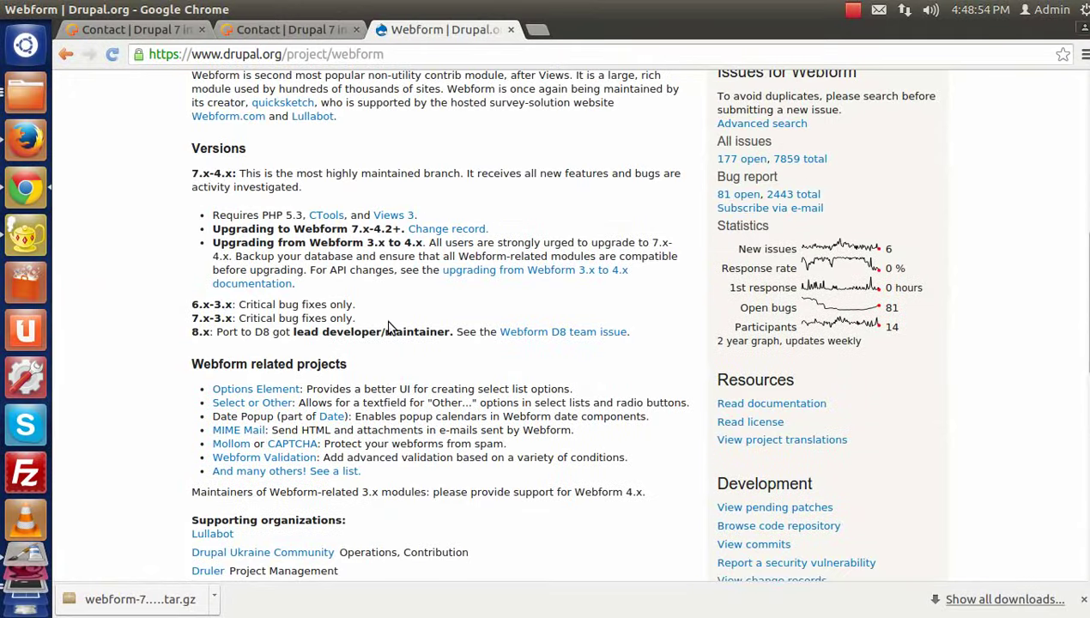
pyautogui.scroll(3, 390, 323)
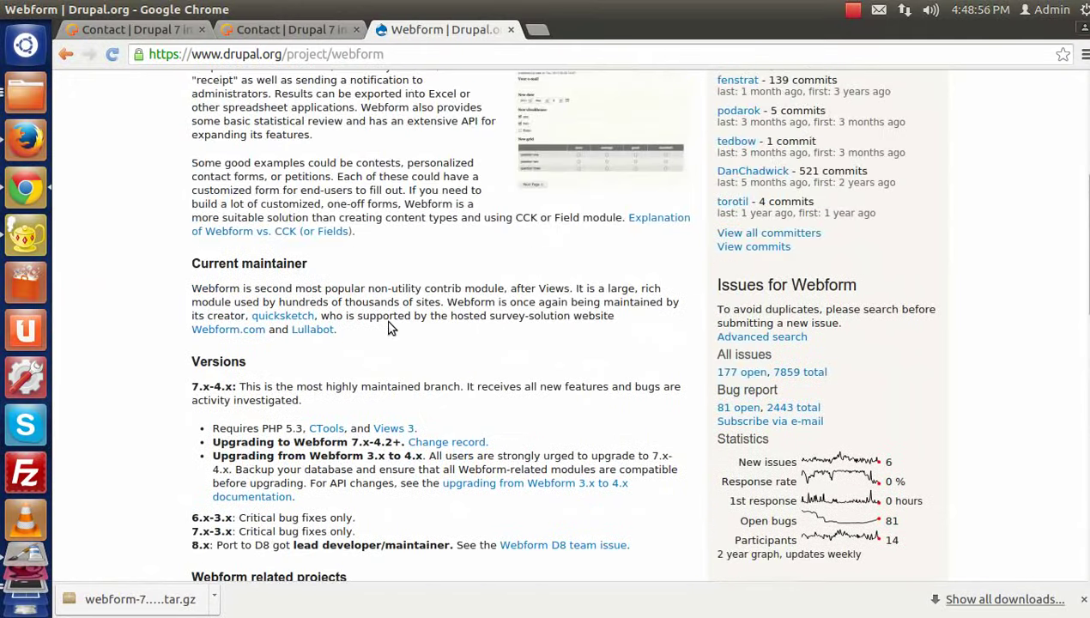
pyautogui.scroll(-1, 390, 326)
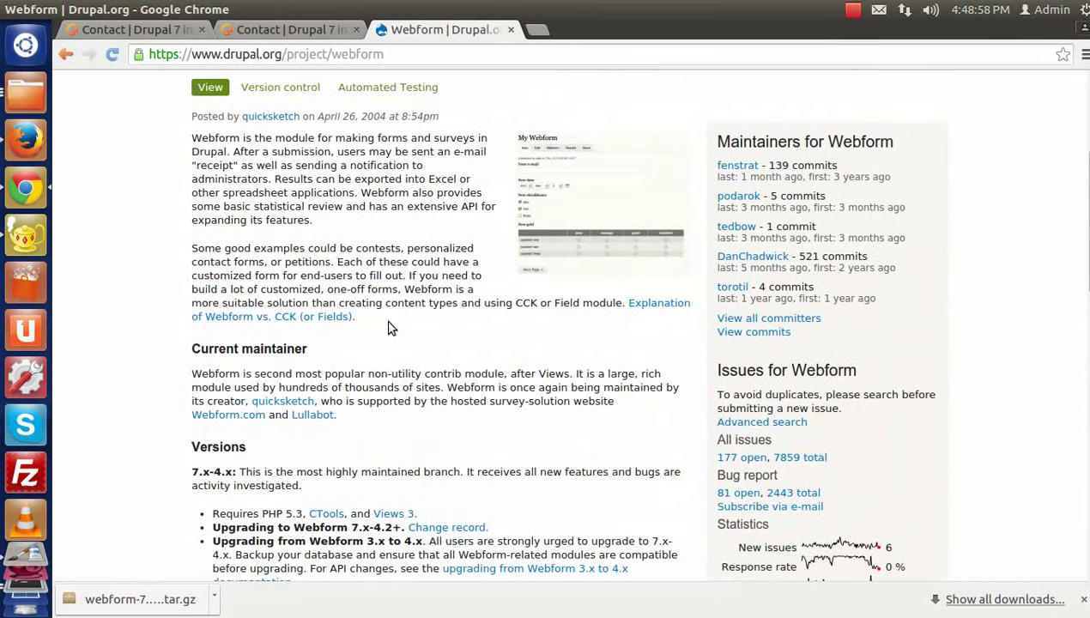
pyautogui.scroll(-5, 389, 326)
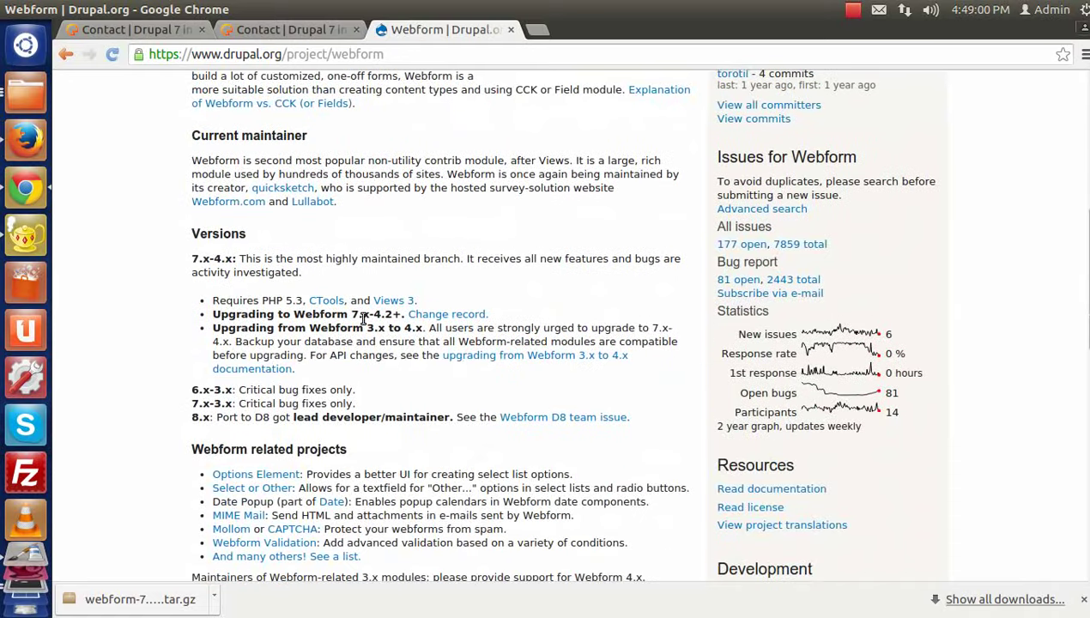
pyautogui.moveTo(212, 302); pyautogui.dragTo(421, 306)
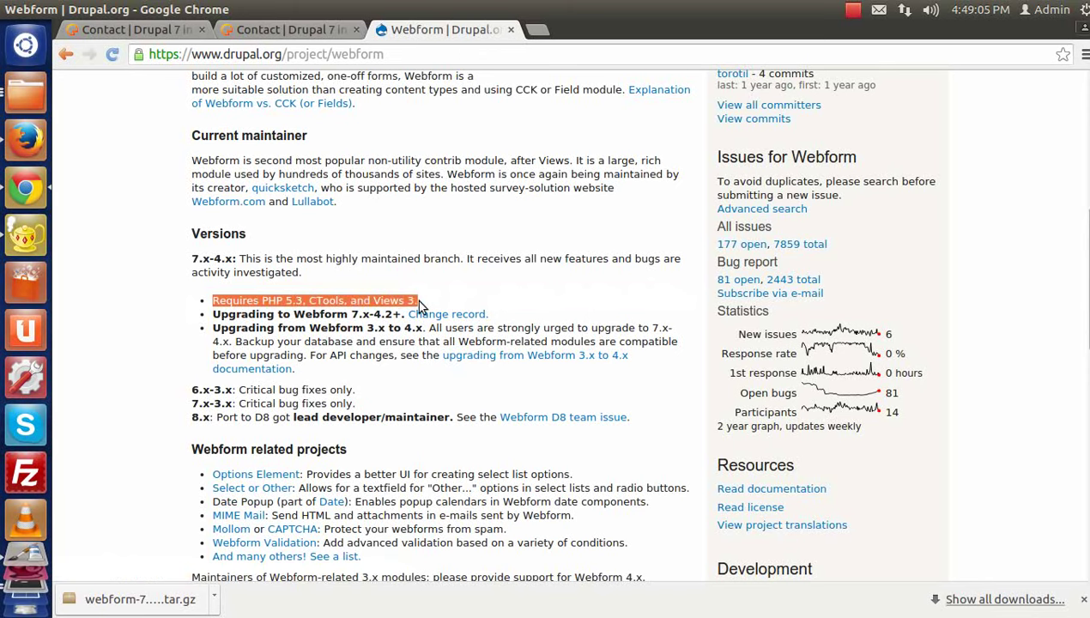
pyautogui.middleClick(330, 302)
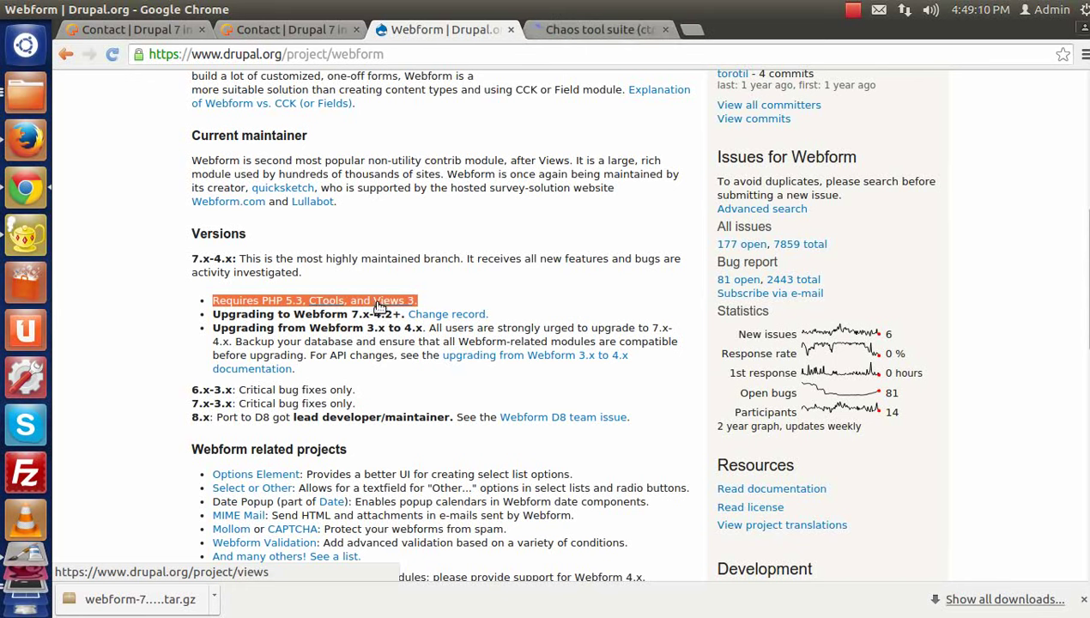
pyautogui.middleClick(391, 302)
# - Look over the Chaos tool suite and Views project pages, then return to the Webform project page
pyautogui.scroll(8, 416, 188)
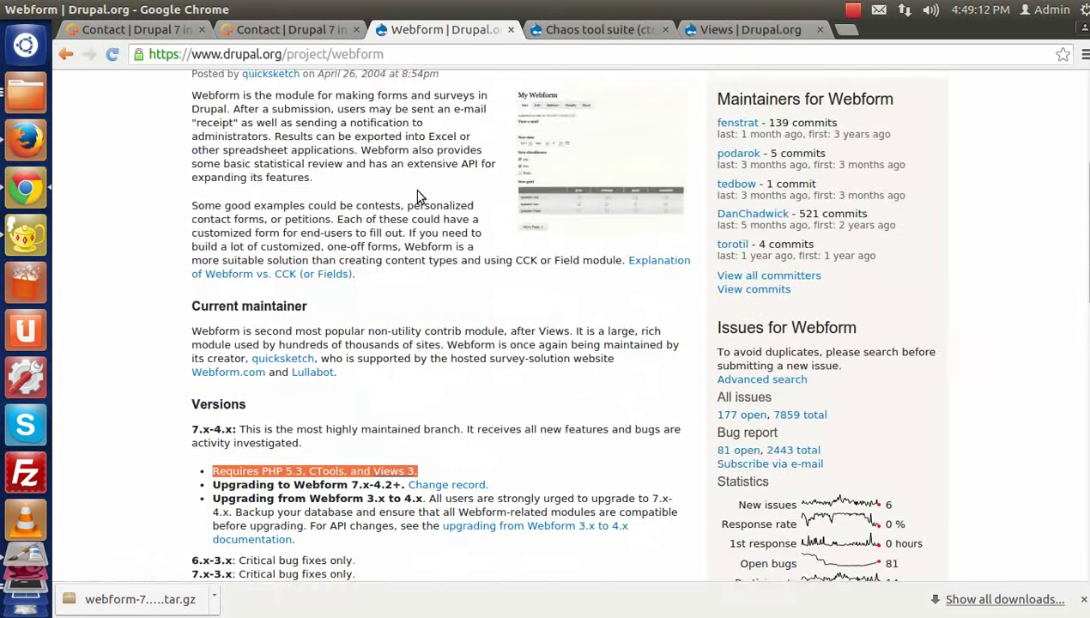
pyautogui.hotkey('ctrl', 'Tab')
pyautogui.moveTo(326, 54); pyautogui.dragTo(364, 54)
pyautogui.hotkey('ctrl', 'Tab')
pyautogui.scroll(-4, 245, 356)
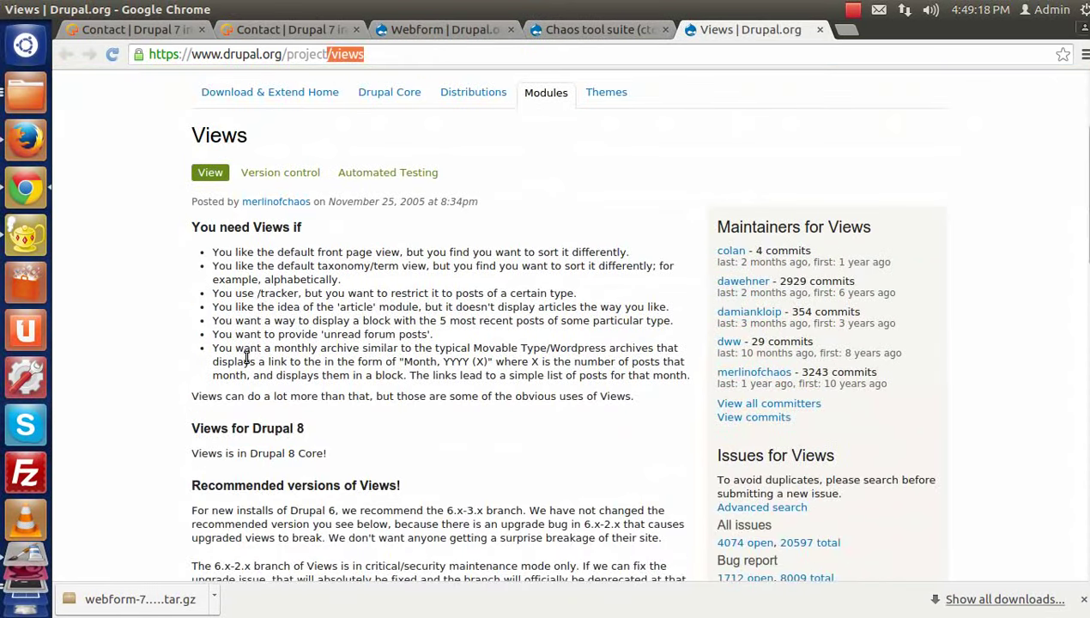
pyautogui.scroll(-6, 344, 329)
pyautogui.scroll(10, 343, 333)
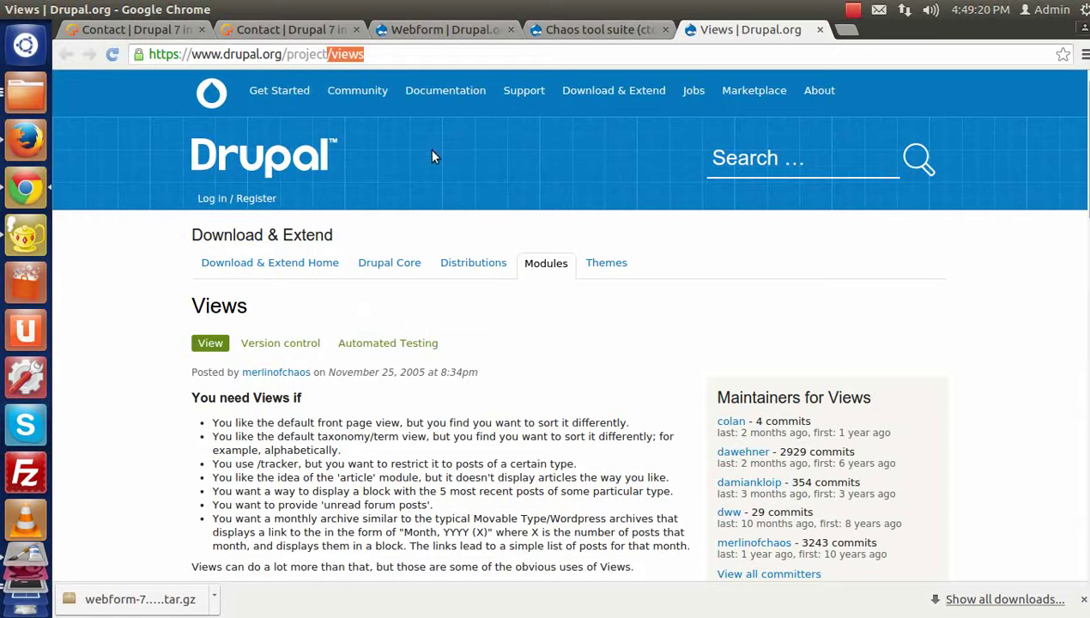
pyautogui.click(428, 31)
# - Switch to the file manager and check the site's sites/all/modules folder for the webform, views and ctools folders
pyautogui.click(27, 97)
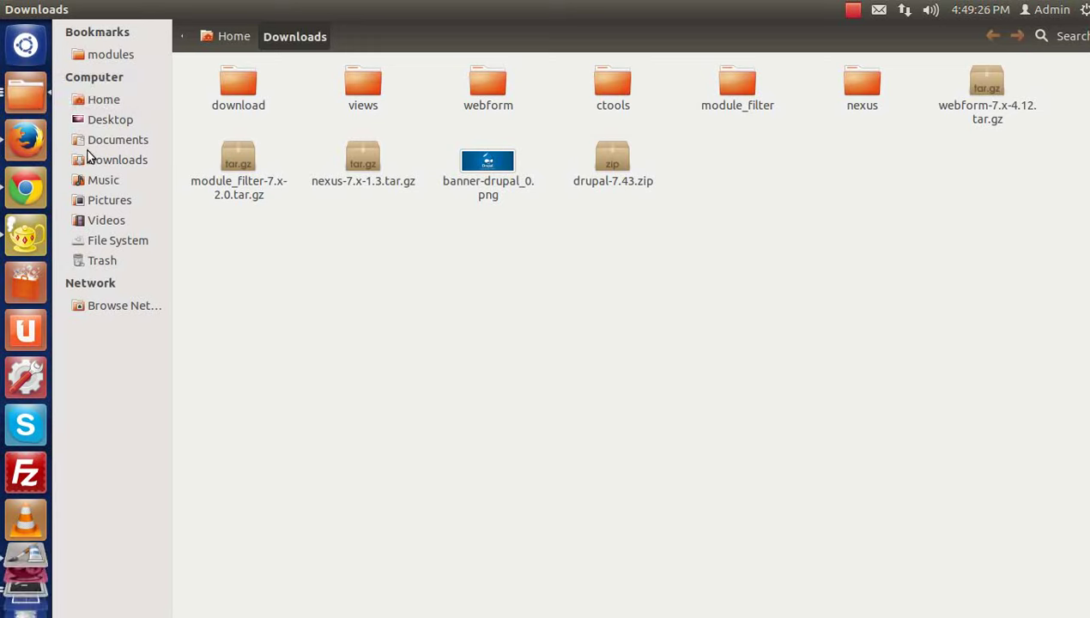
pyautogui.hotkey('alt', 'Tab')
pyautogui.hotkey('alt', 'Tab')
pyautogui.hotkey('alt', 'shift', 'Tab')
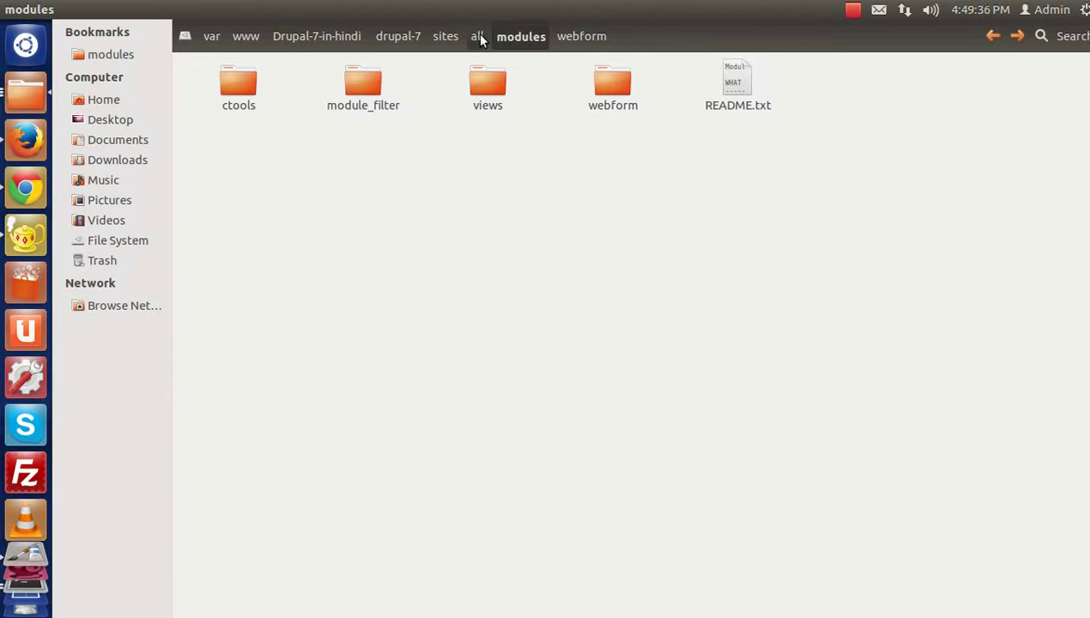
pyautogui.click(478, 37)
pyautogui.doubleClick(361, 86)
pyautogui.click(613, 105)
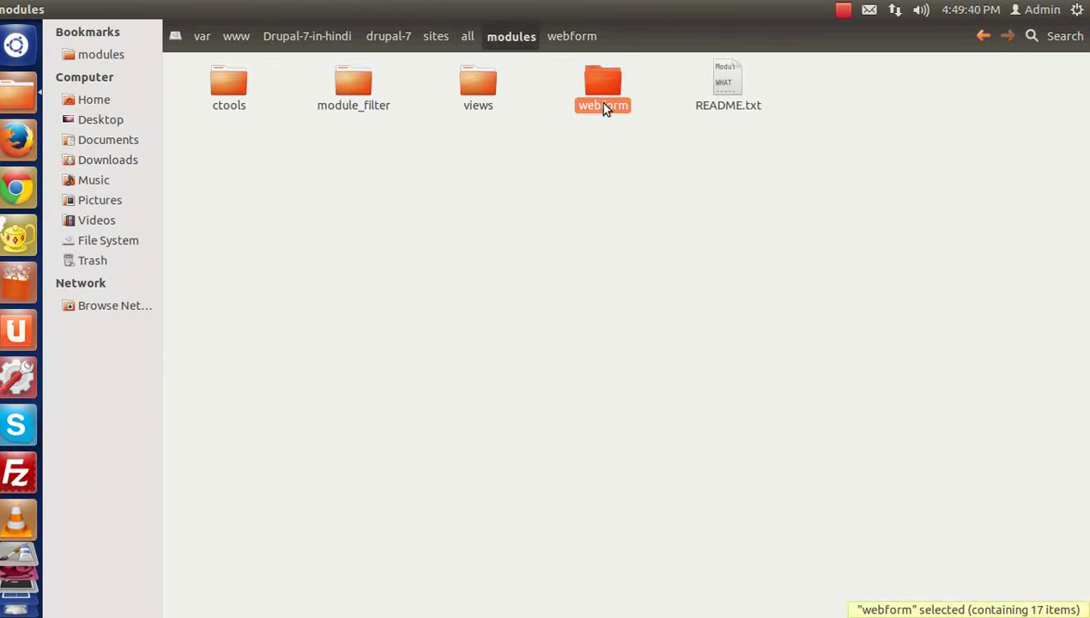
pyautogui.click(601, 151)
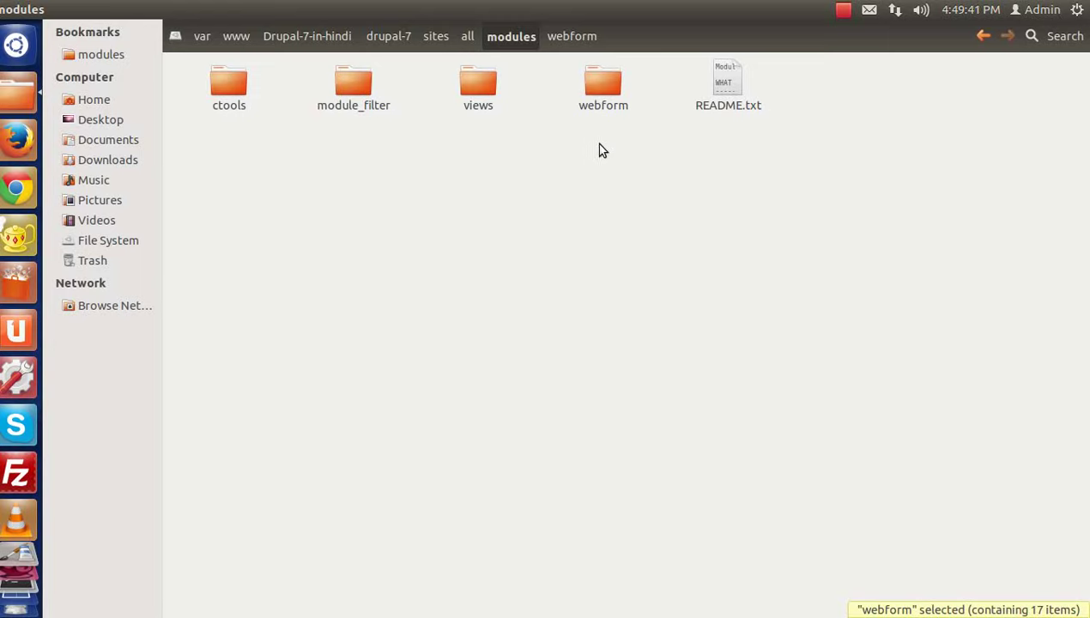
pyautogui.click(487, 86)
pyautogui.click(231, 94)
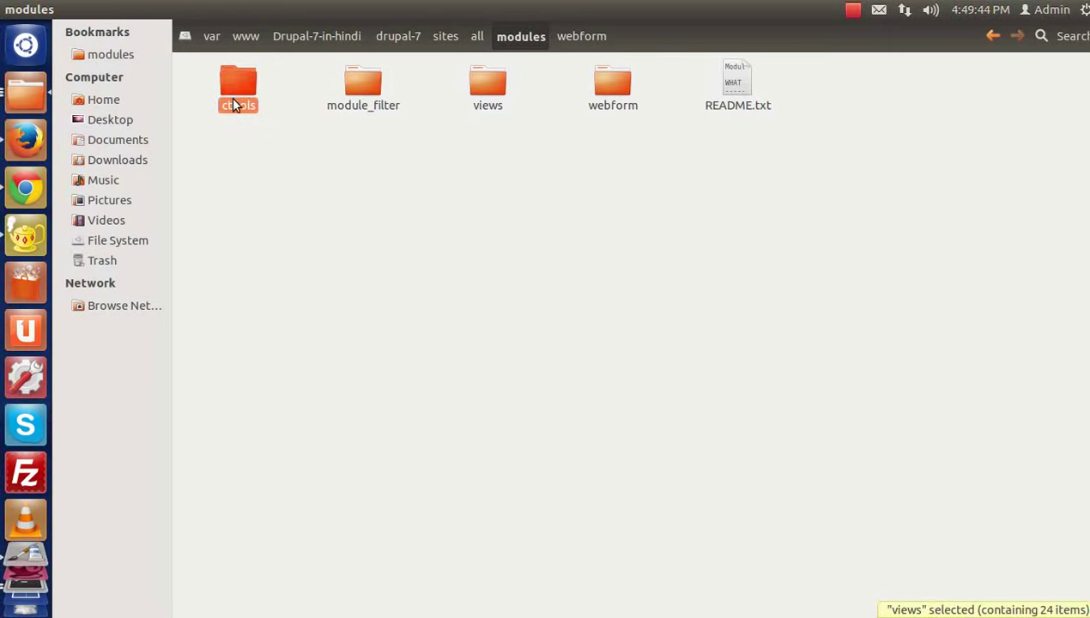
# - Switch to Chrome, open the Drupal site's module list, filter it by "web", turn on Webform and save the configuration
pyautogui.click(25, 187)
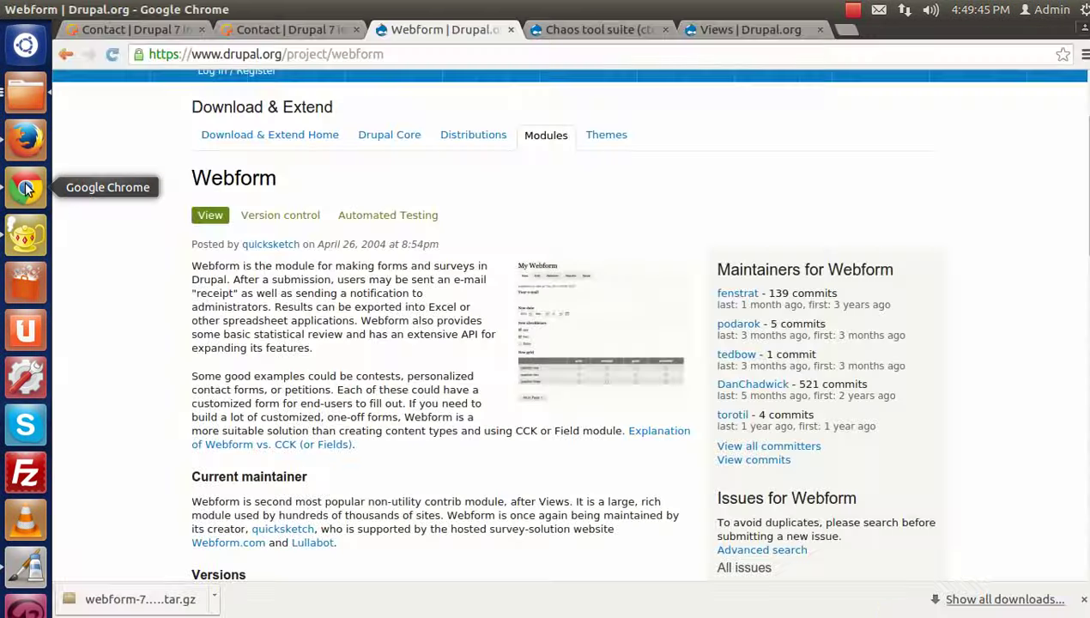
pyautogui.click(129, 29)
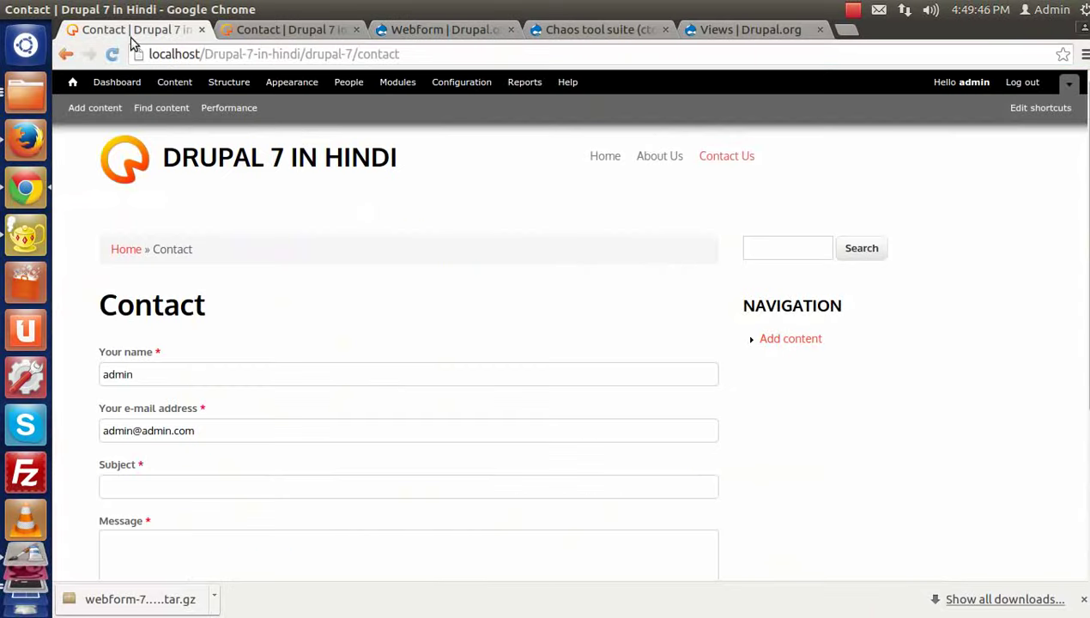
pyautogui.click(400, 82)
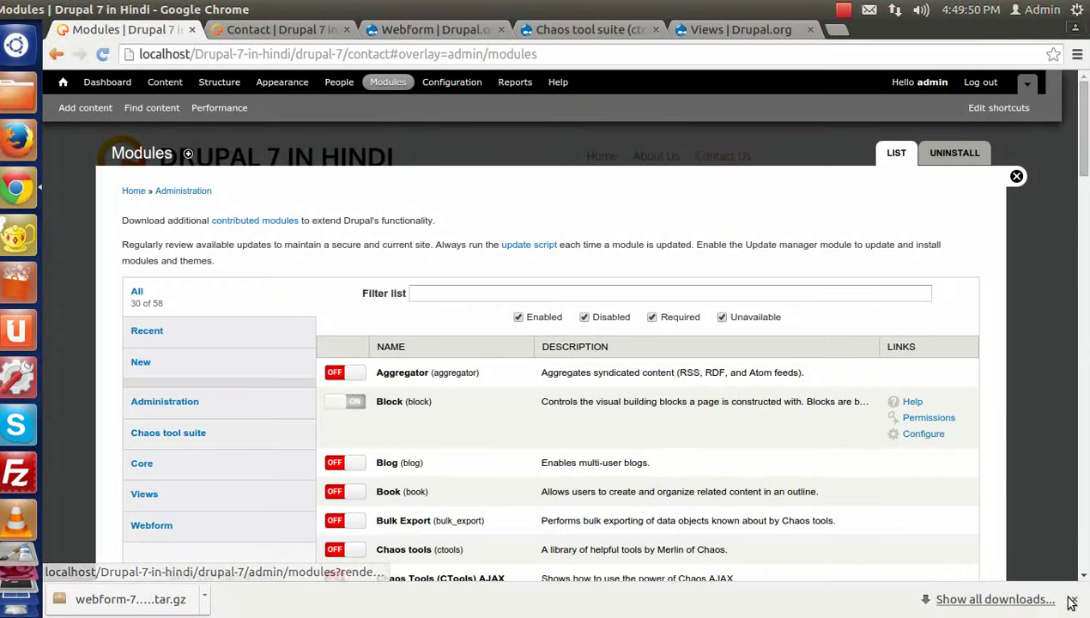
pyautogui.click(456, 294)
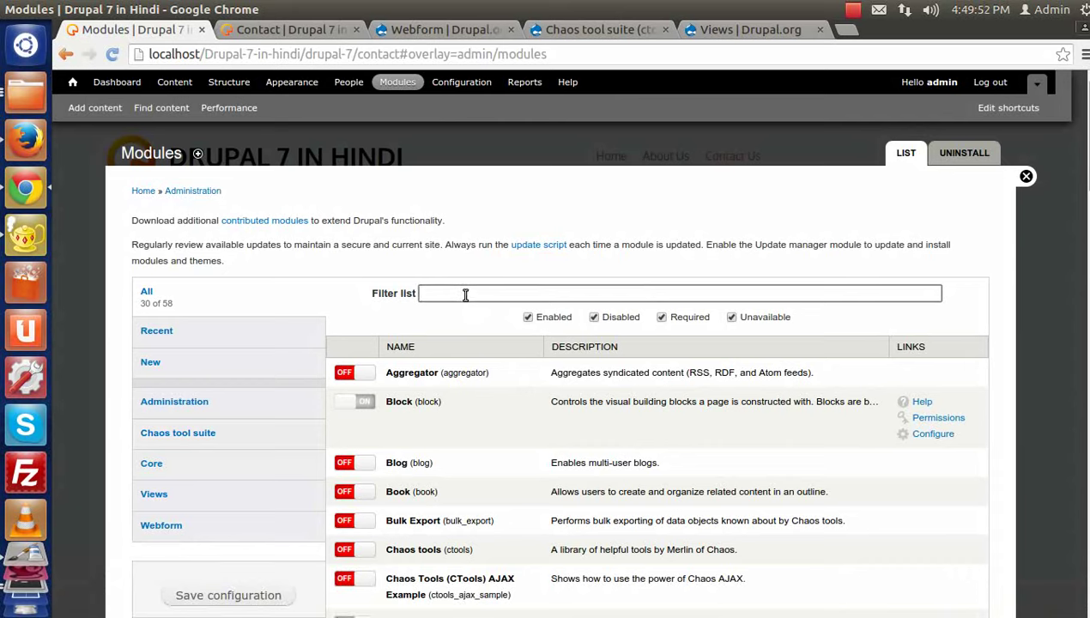
pyautogui.write('web')
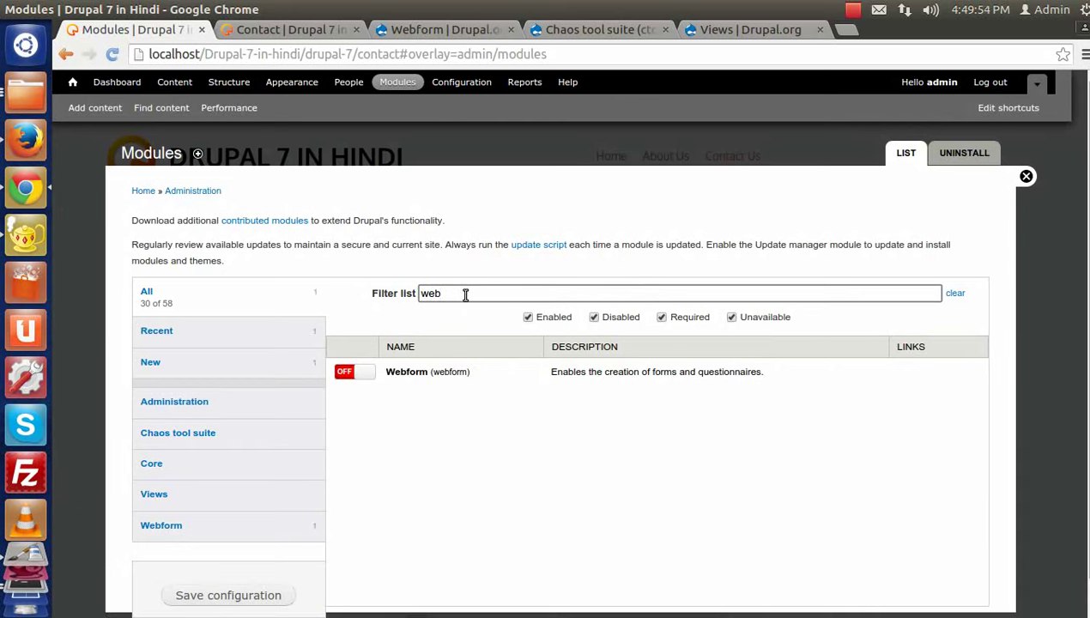
pyautogui.click(350, 380)
pyautogui.click(248, 597)
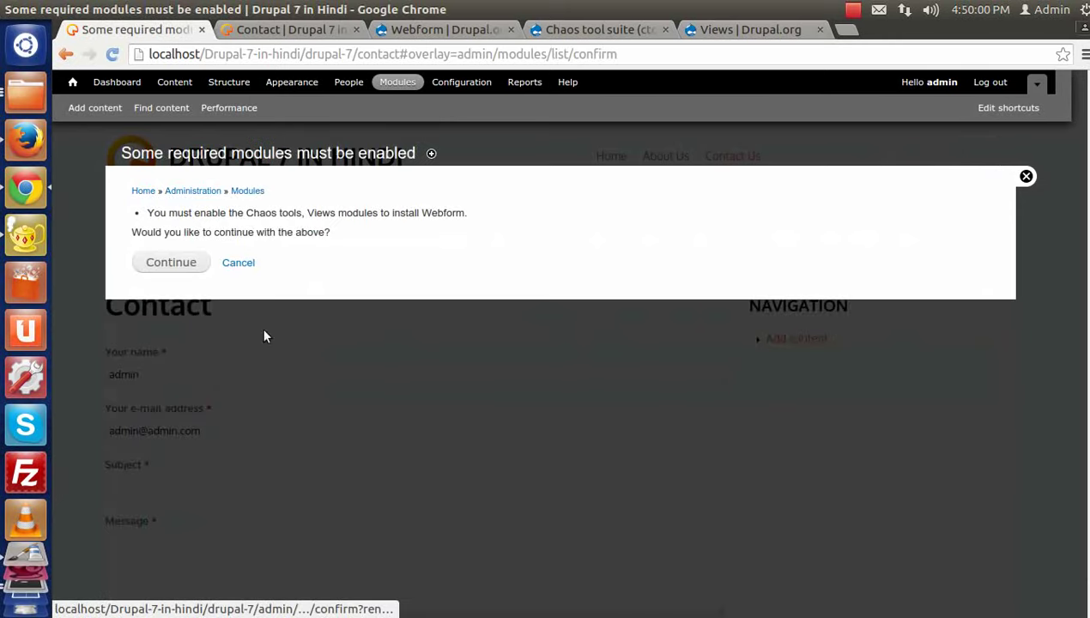
# - Read the required-modules notice and continue with enabling Chaos tools and Views along with Webform
pyautogui.moveTo(150, 212); pyautogui.dragTo(237, 213)
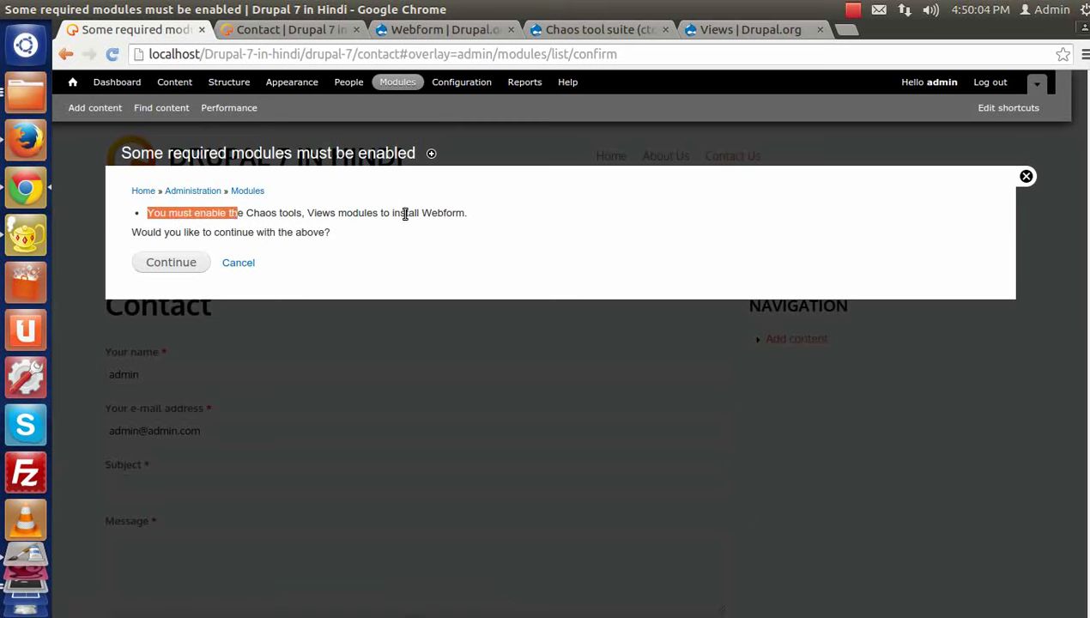
pyautogui.click(175, 213)
pyautogui.moveTo(148, 213); pyautogui.dragTo(458, 215)
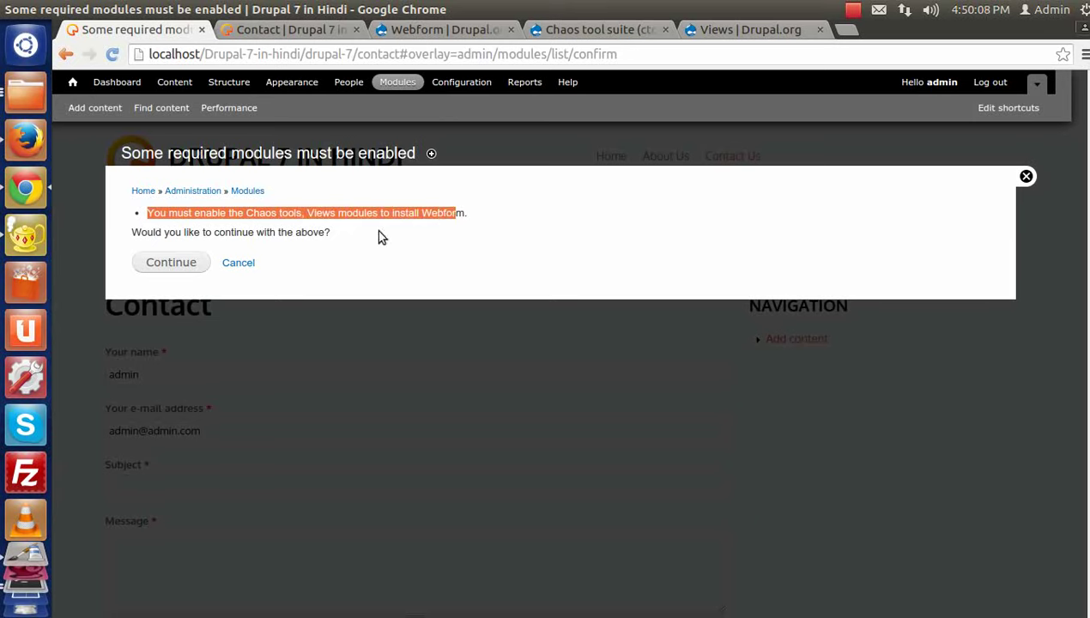
pyautogui.click(316, 232)
pyautogui.click(167, 265)
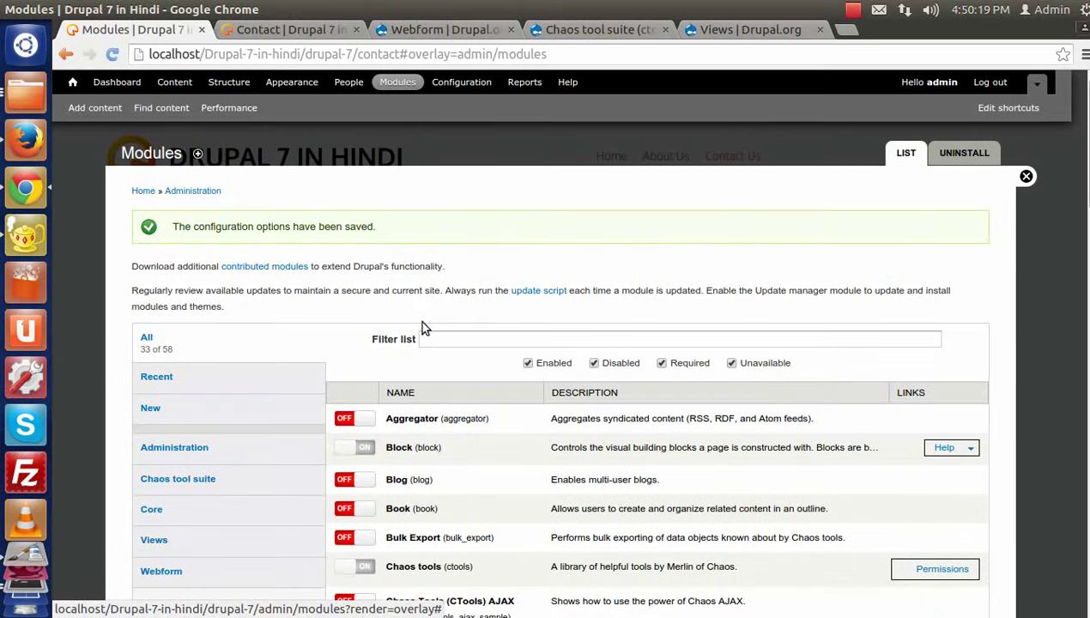
# - Filter the module list by "web", "view" and "cto" in turn to check whether Webform, Views and Chaos tools are enabled
pyautogui.click(425, 339)
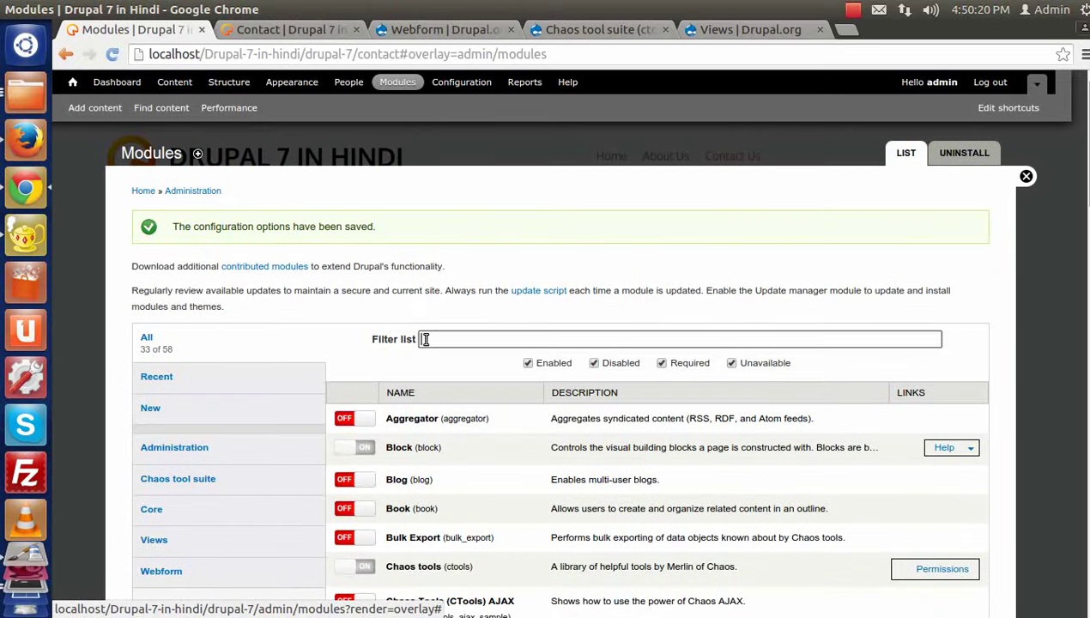
pyautogui.write('web')
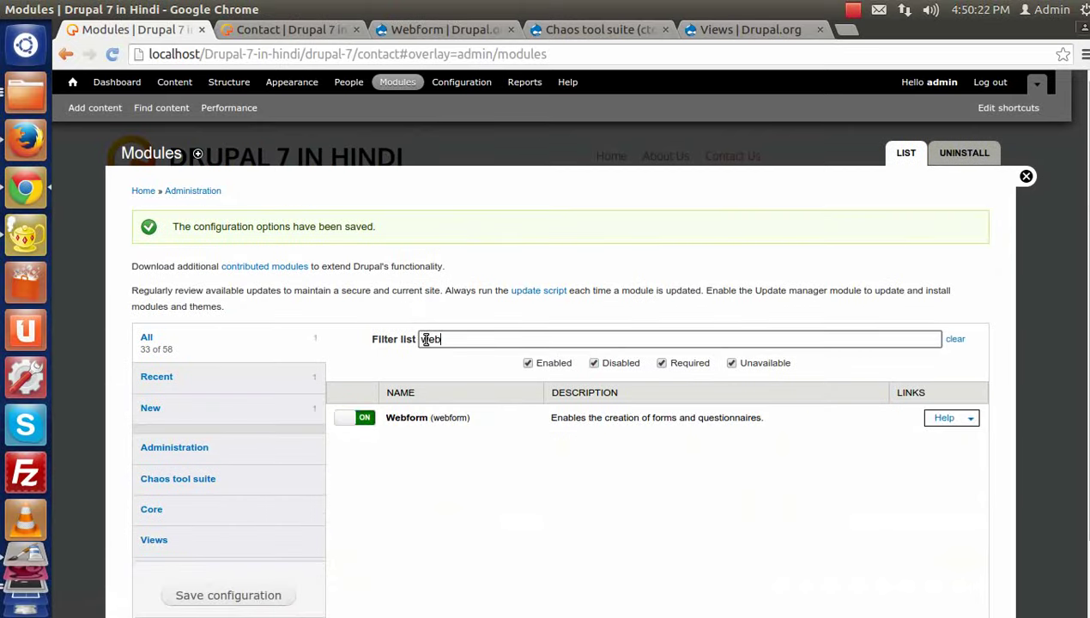
pyautogui.scroll(-1, 445, 341)
pyautogui.moveTo(447, 297); pyautogui.dragTo(420, 296)
pyautogui.write('V')
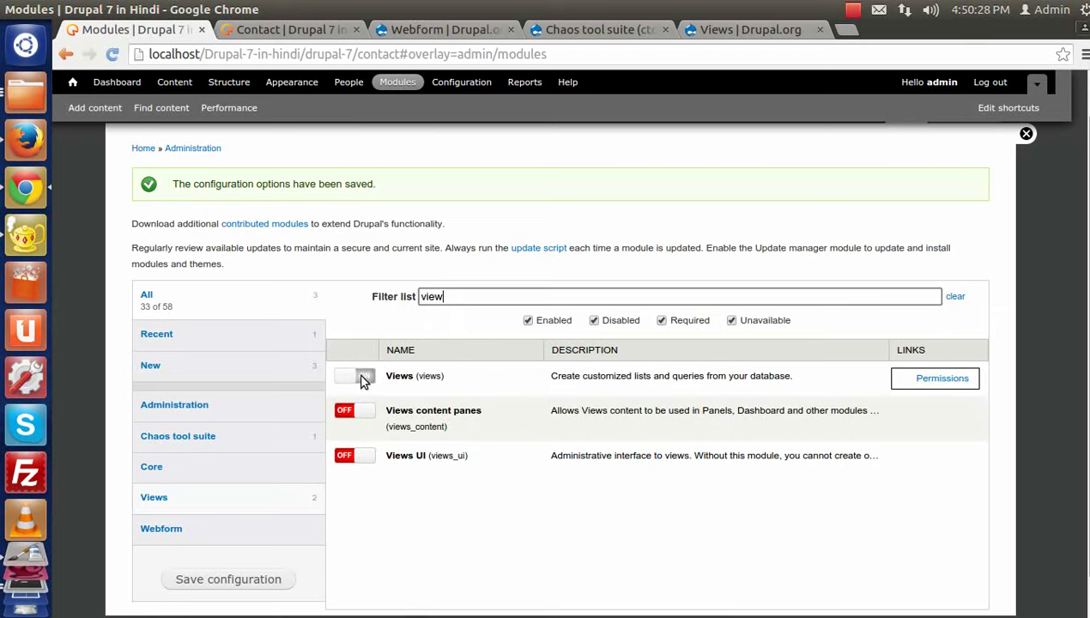
pyautogui.moveTo(445, 297); pyautogui.dragTo(419, 298)
pyautogui.write('cto')
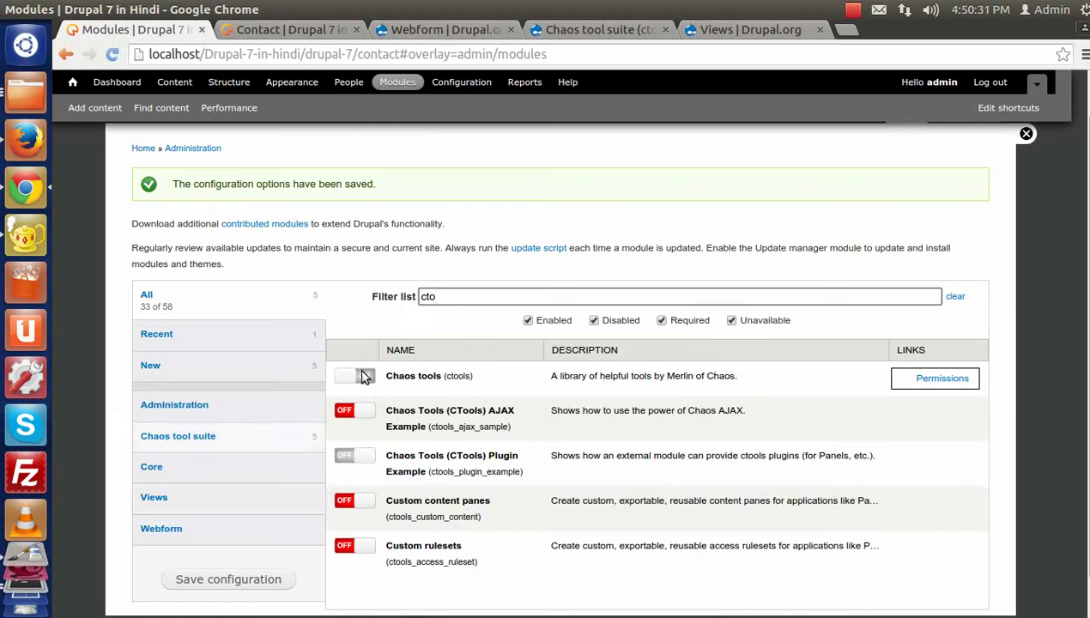
# - Filter the module list by "web" and open the Webform module's configuration page
pyautogui.doubleClick(438, 295)
pyautogui.write('we')
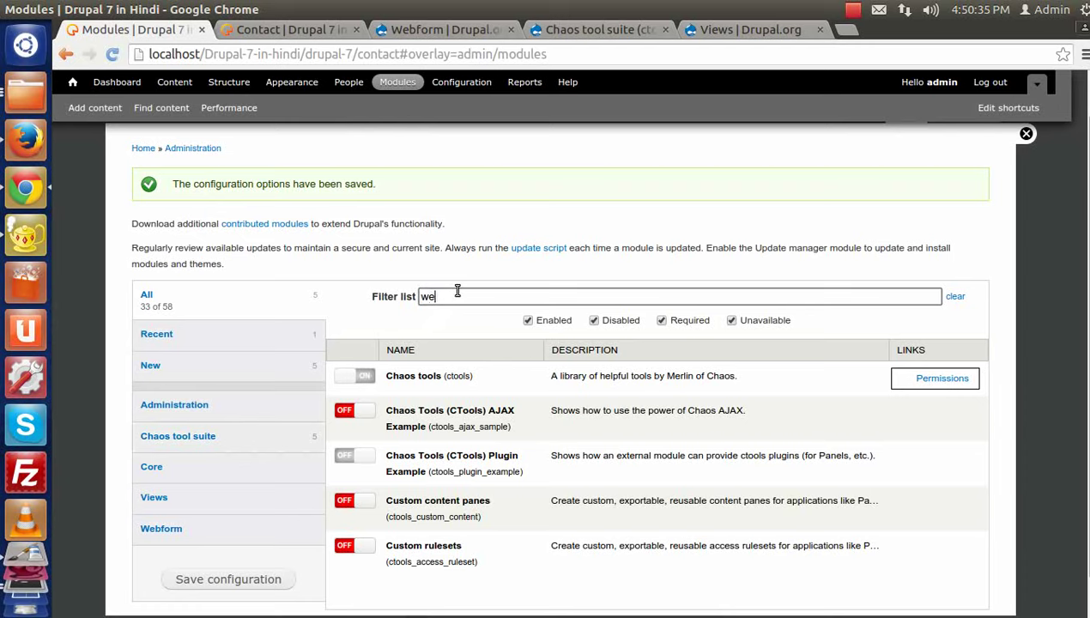
pyautogui.write('b')
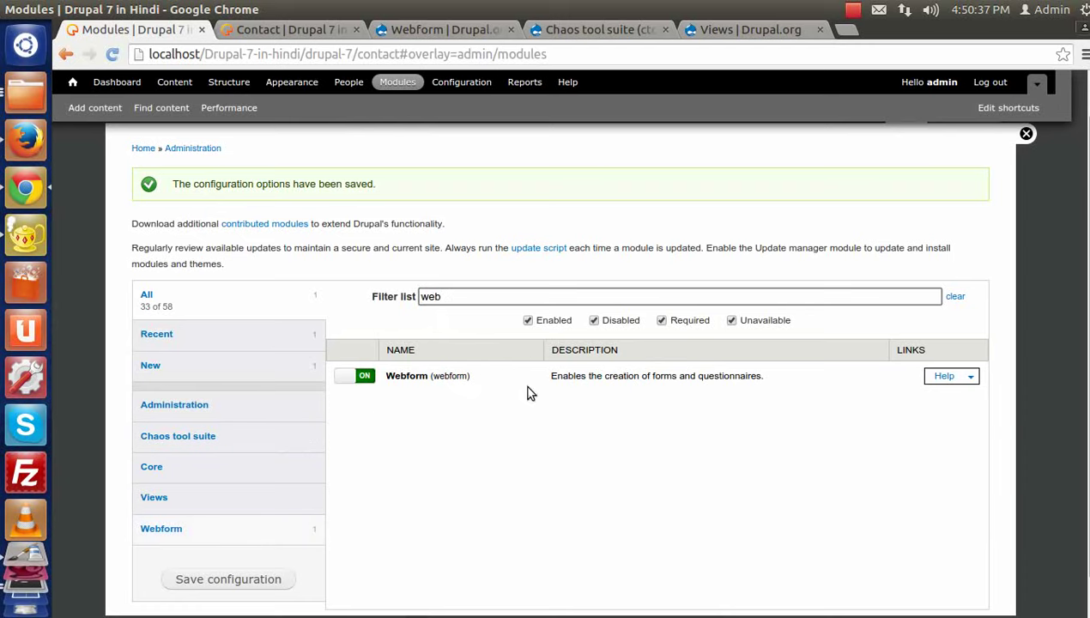
pyautogui.click(970, 379)
pyautogui.click(913, 407)
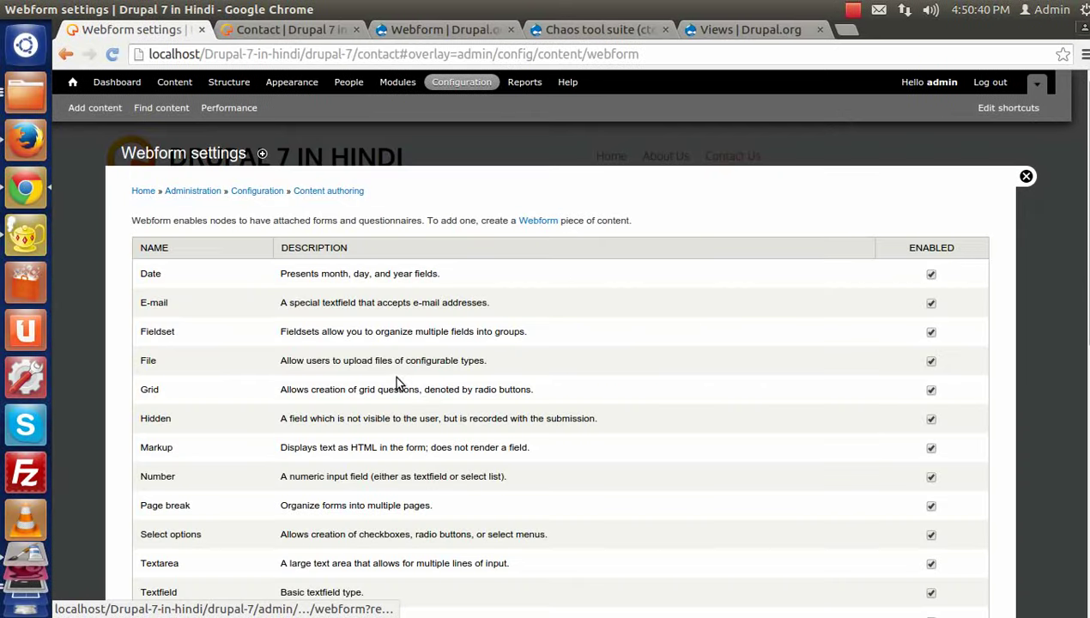
# - Review the Webform settings, including the enabled component types and default e-mail values, and close the settings overlay
pyautogui.scroll(-5, 396, 384)
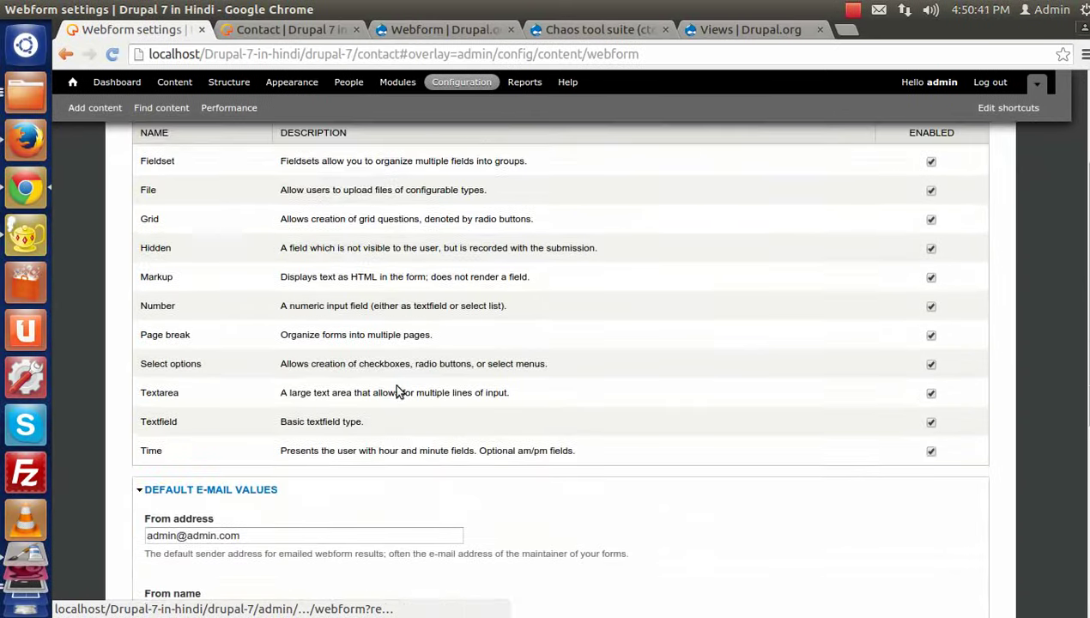
pyautogui.scroll(-2, 397, 387)
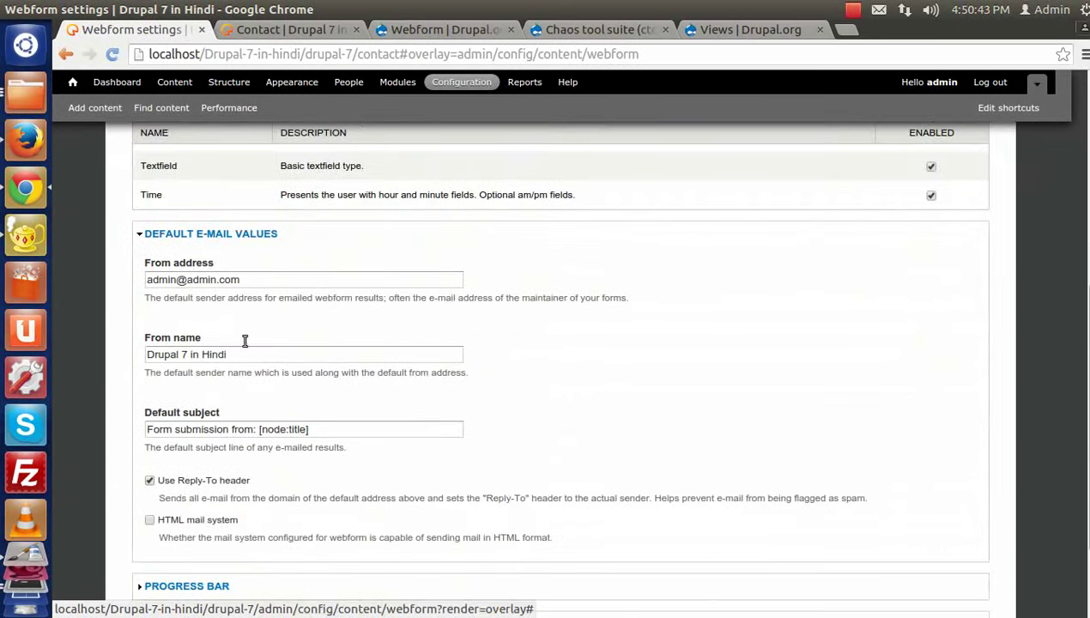
pyautogui.scroll(-1, 207, 294)
pyautogui.moveTo(242, 194); pyautogui.dragTo(138, 189)
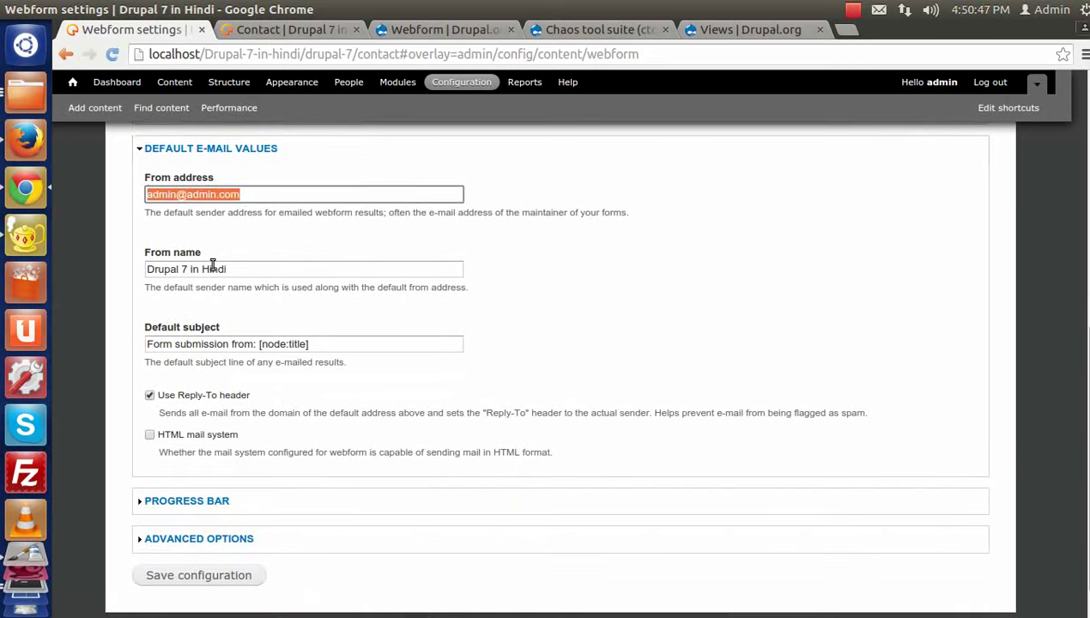
pyautogui.moveTo(231, 270); pyautogui.dragTo(154, 269)
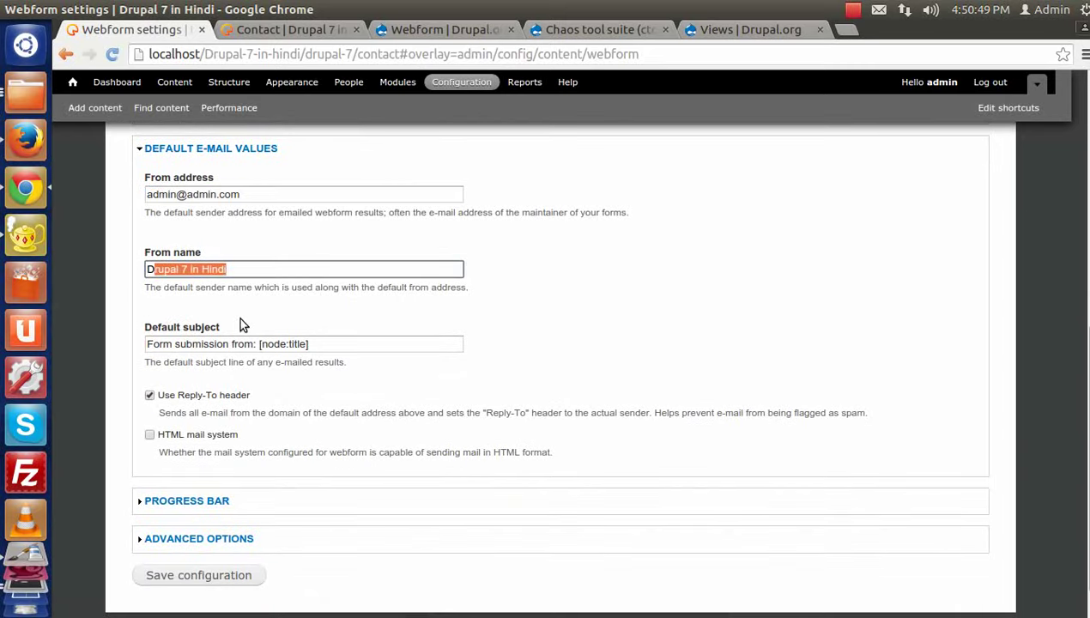
pyautogui.scroll(-1, 239, 316)
pyautogui.moveTo(318, 311); pyautogui.dragTo(85, 306)
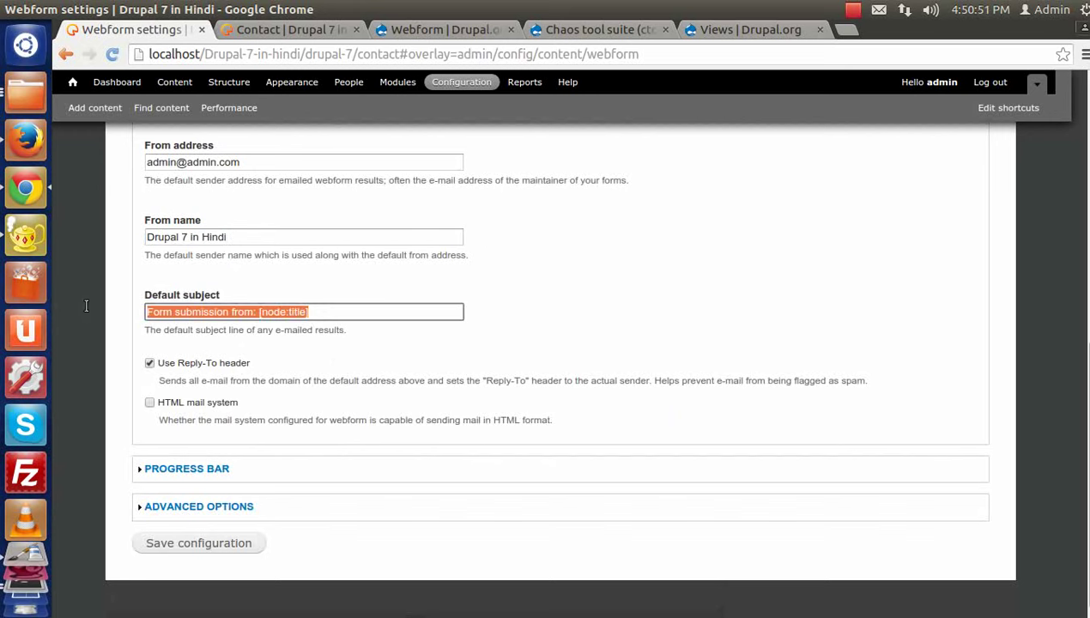
pyautogui.scroll(10, 262, 428)
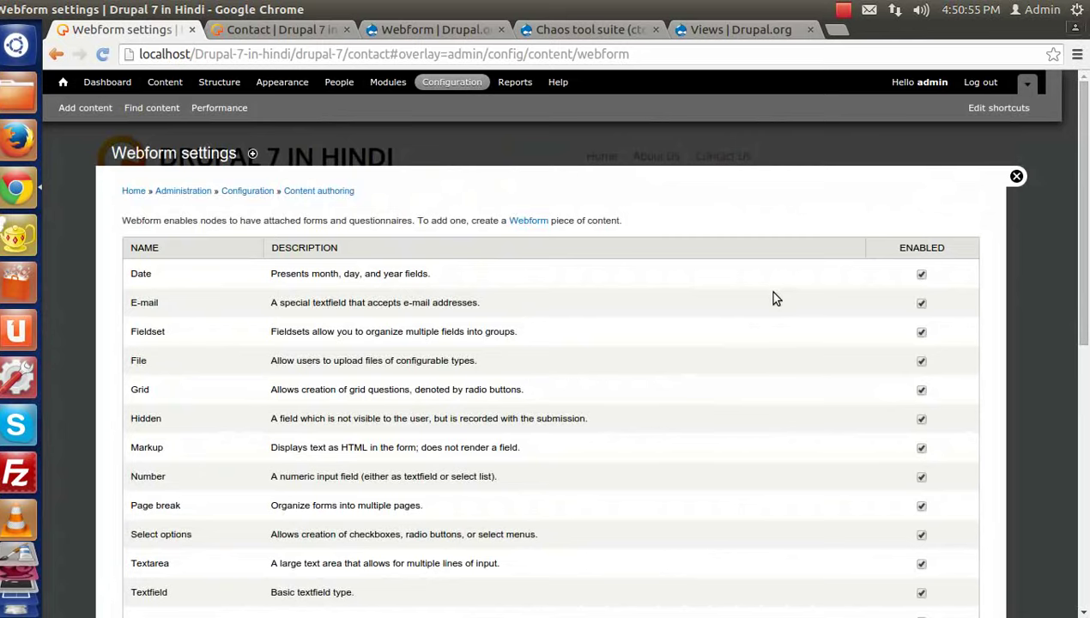
pyautogui.click(1016, 176)
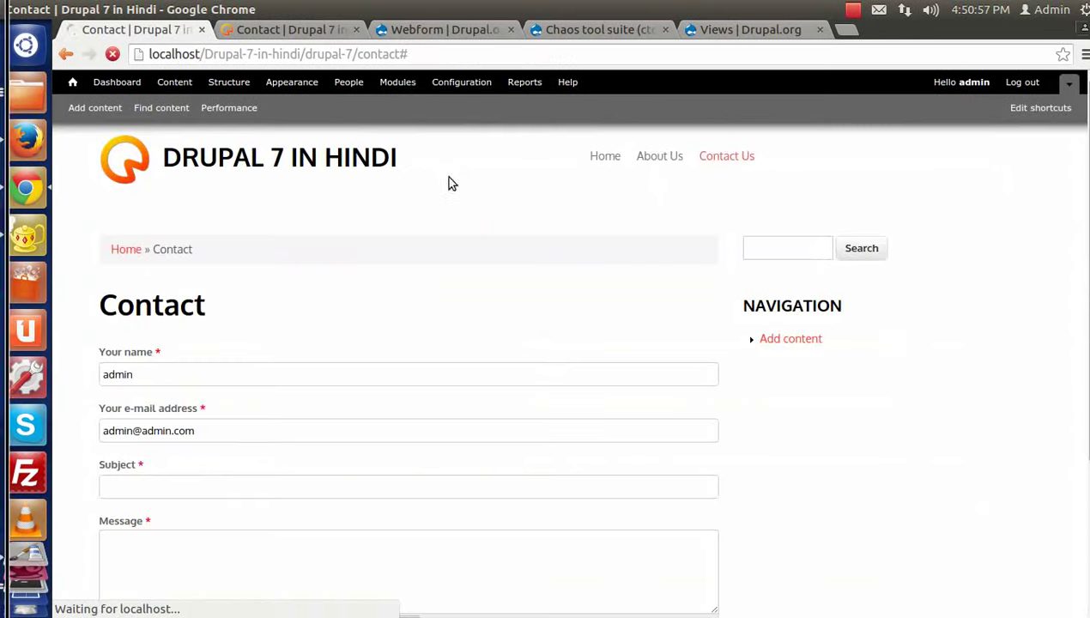
# - Start a new Webform content item and title it "New Contact Us"
pyautogui.click(99, 110)
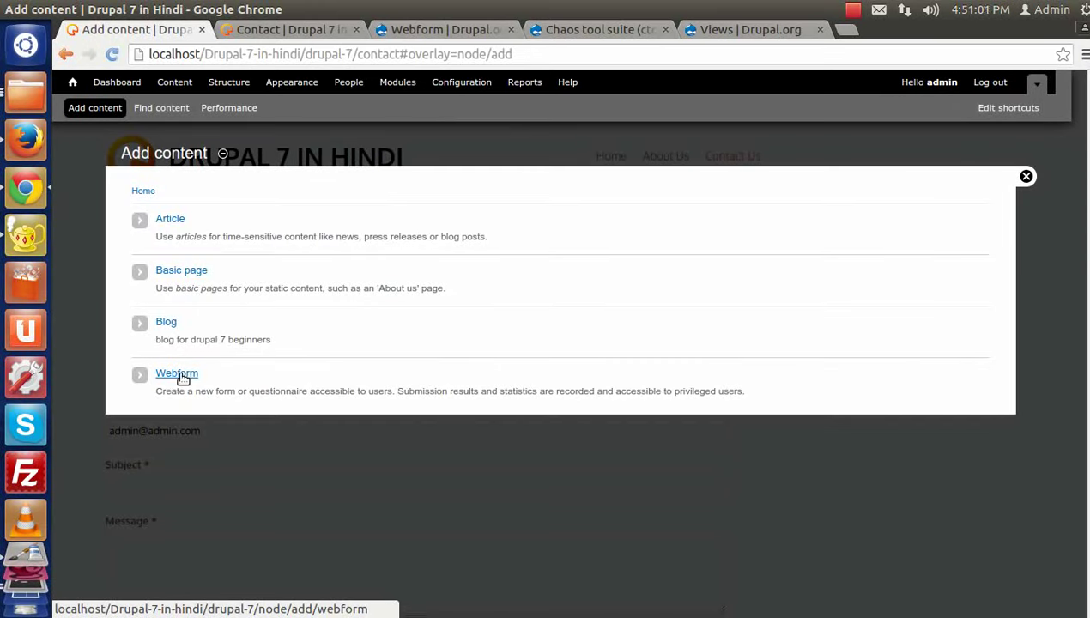
pyautogui.click(182, 377)
pyautogui.click(168, 232)
pyautogui.click(168, 232)
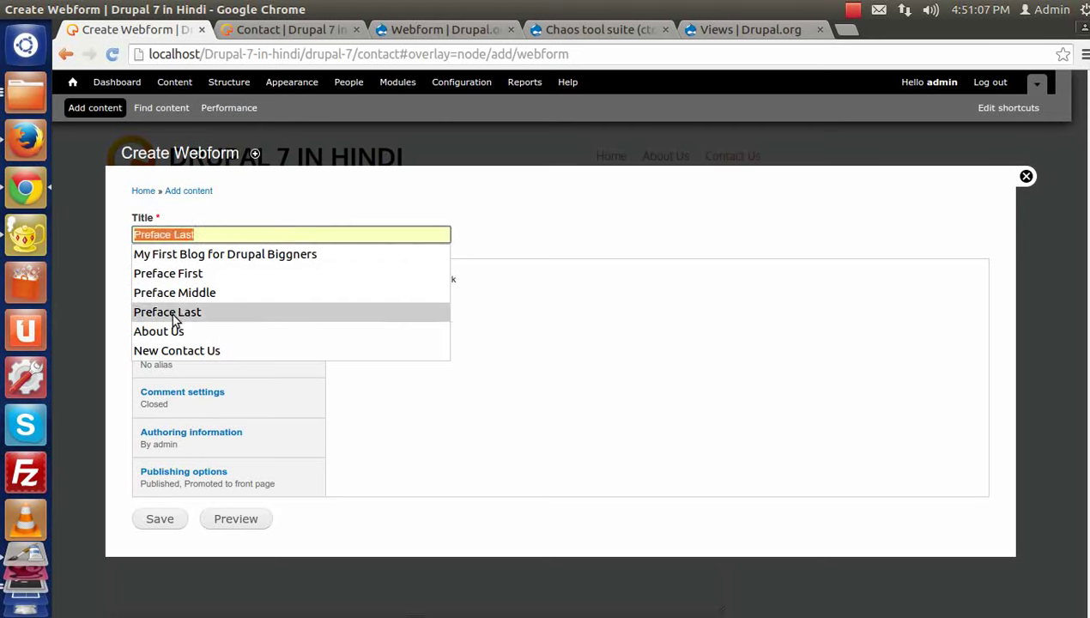
pyautogui.click(188, 350)
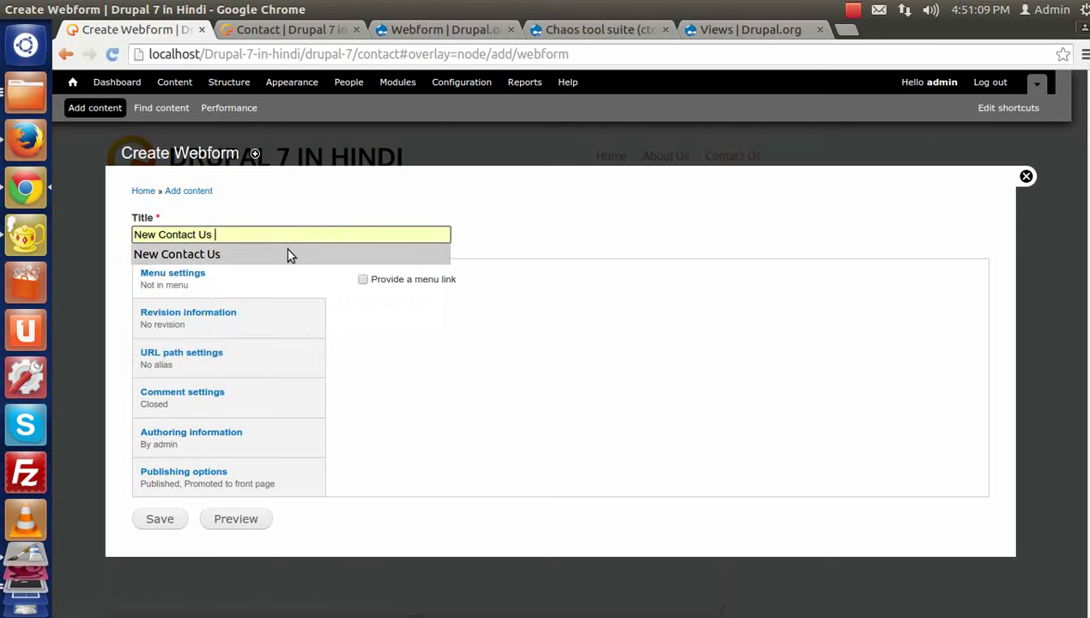
pyautogui.click(550, 220)
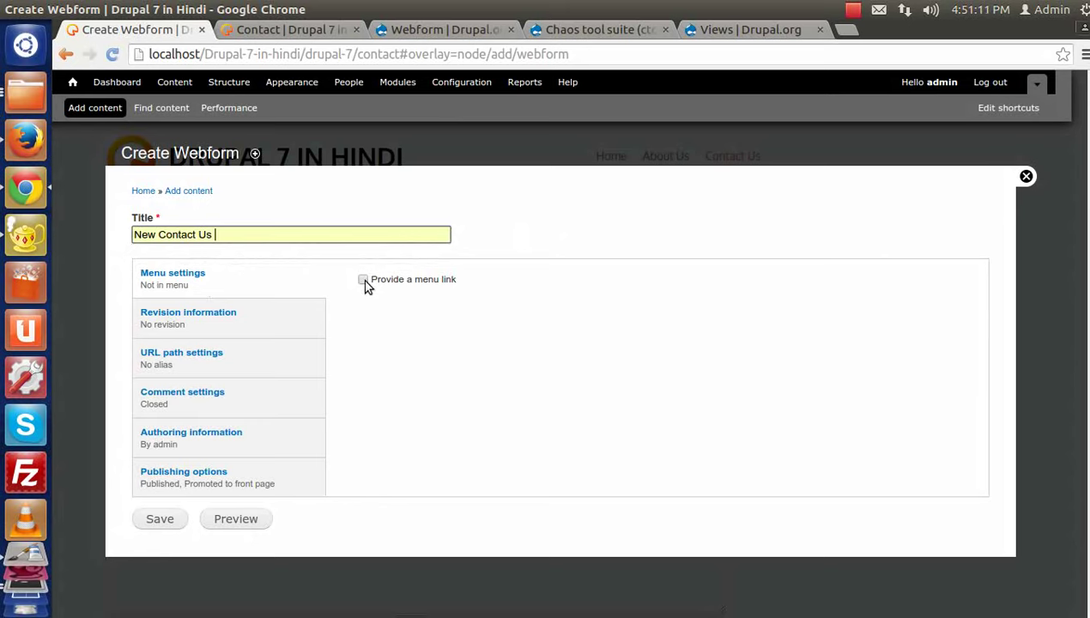
# - Provide a menu link for the webform and set its weight to -2
pyautogui.click(362, 279)
pyautogui.moveTo(445, 327); pyautogui.dragTo(346, 327)
pyautogui.click(390, 327)
pyautogui.click(494, 307)
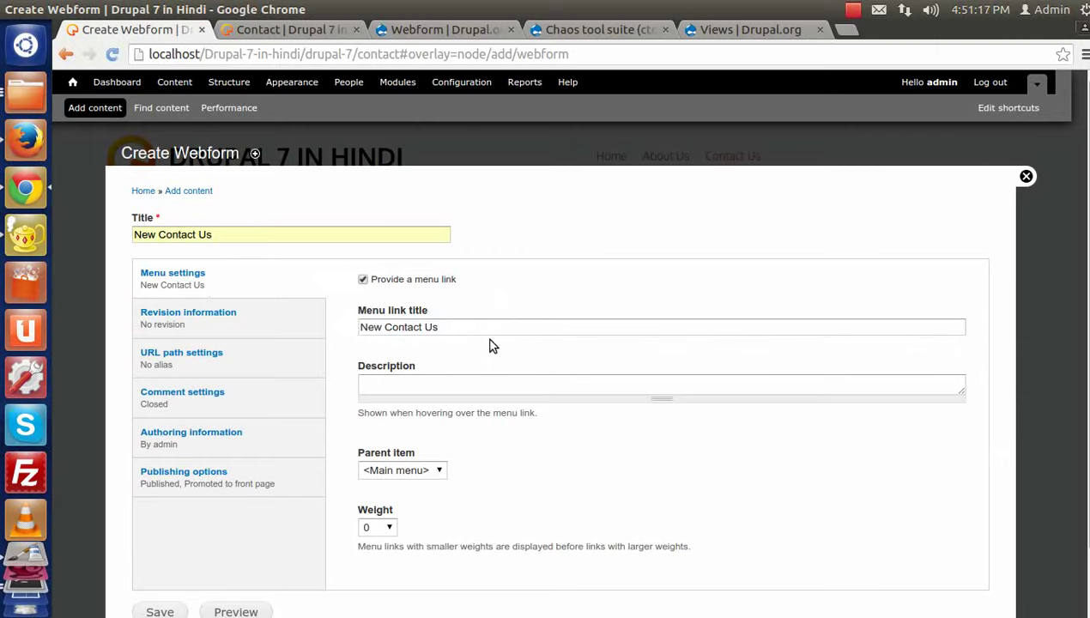
pyautogui.scroll(-2, 489, 345)
pyautogui.click(382, 456)
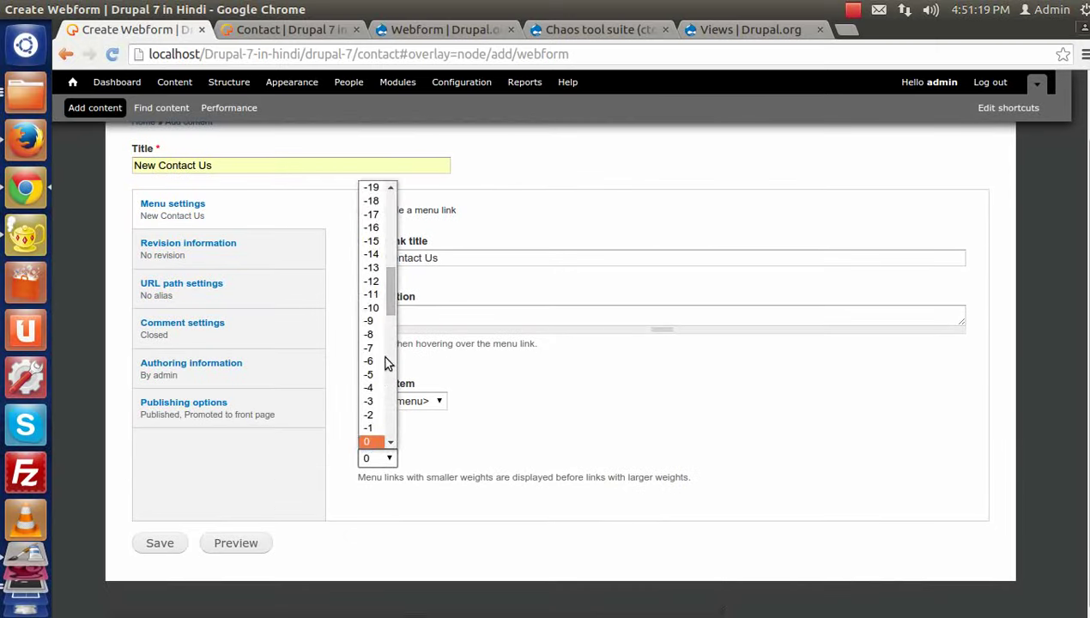
pyautogui.scroll(-2, 382, 421)
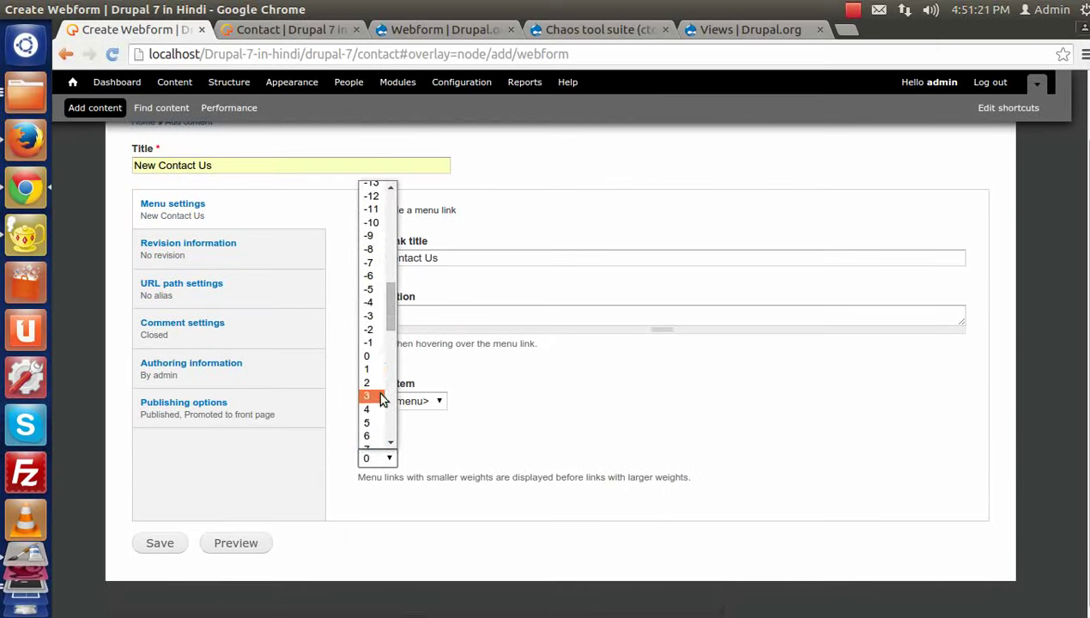
pyautogui.click(379, 331)
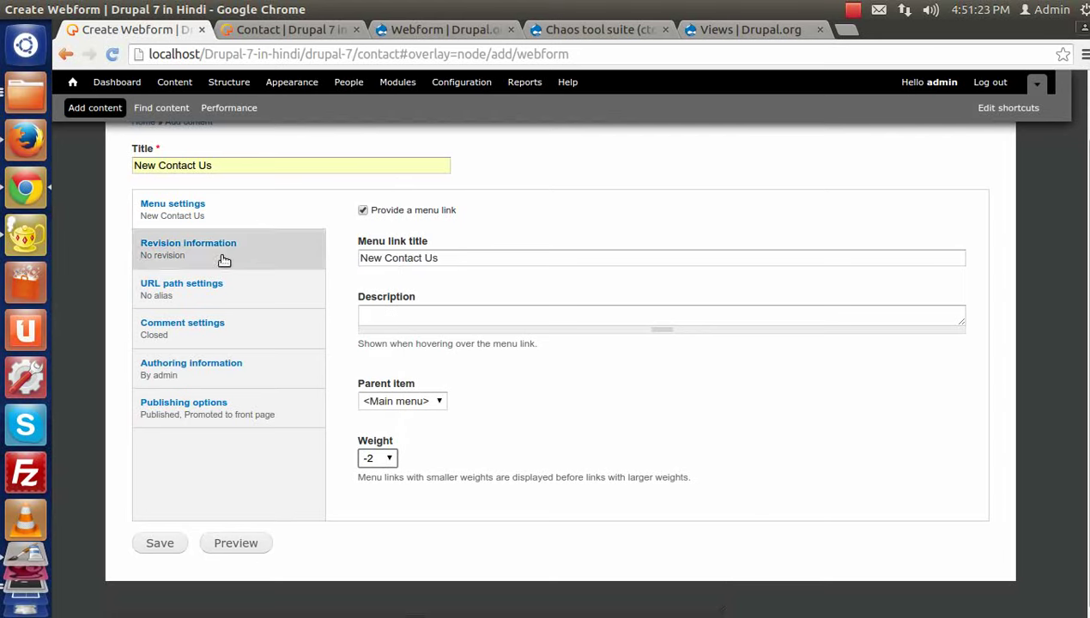
# - Check the webform's publishing options and menu settings, and save the new webform
pyautogui.click(212, 422)
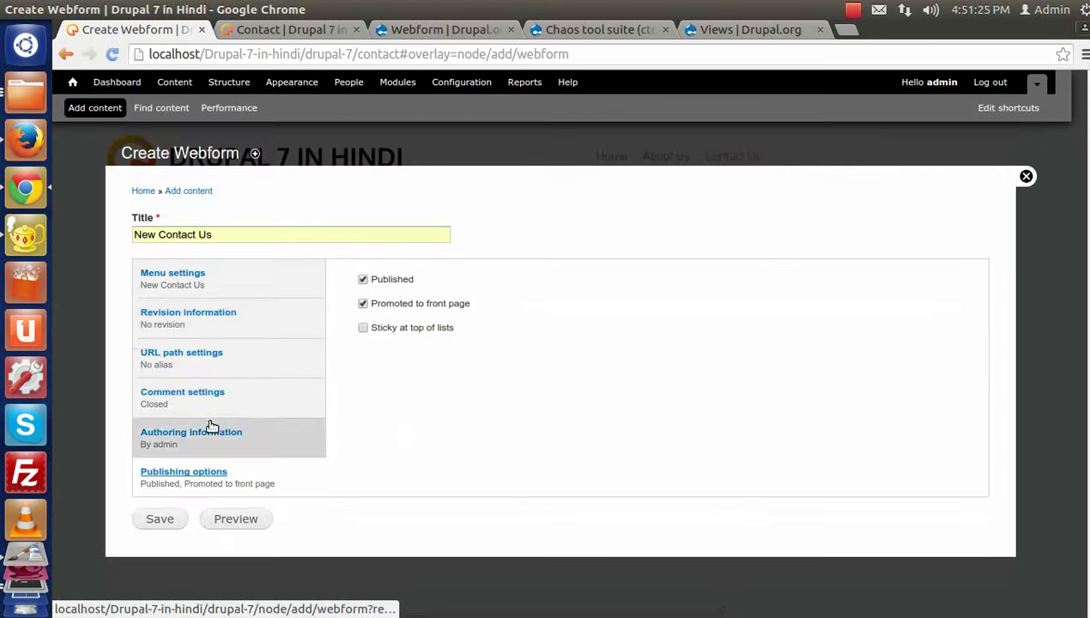
pyautogui.click(196, 292)
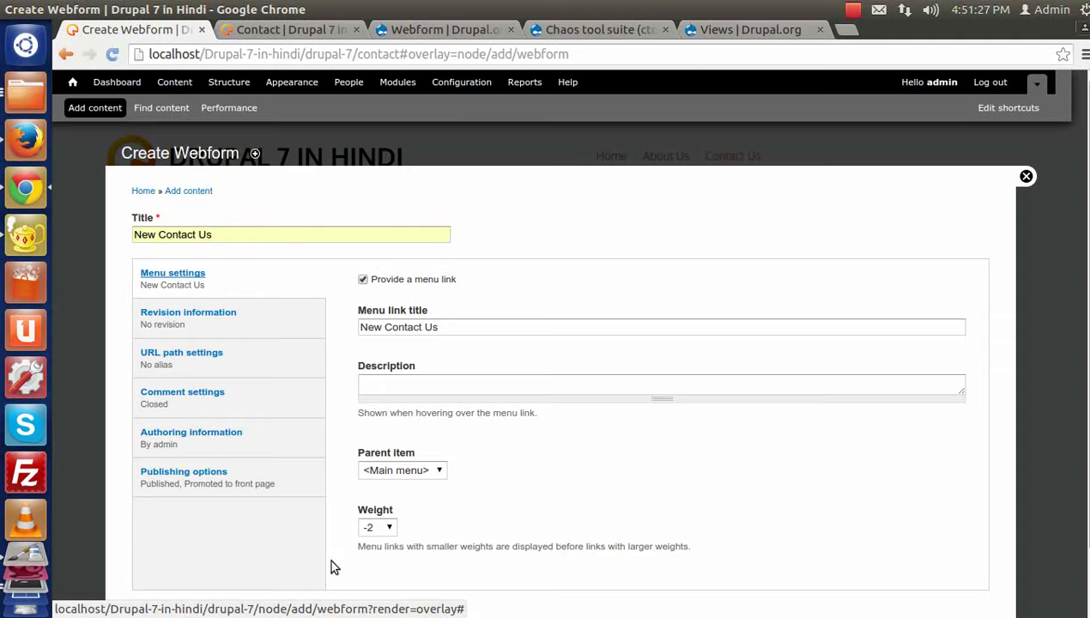
pyautogui.scroll(-1, 329, 557)
pyautogui.click(160, 543)
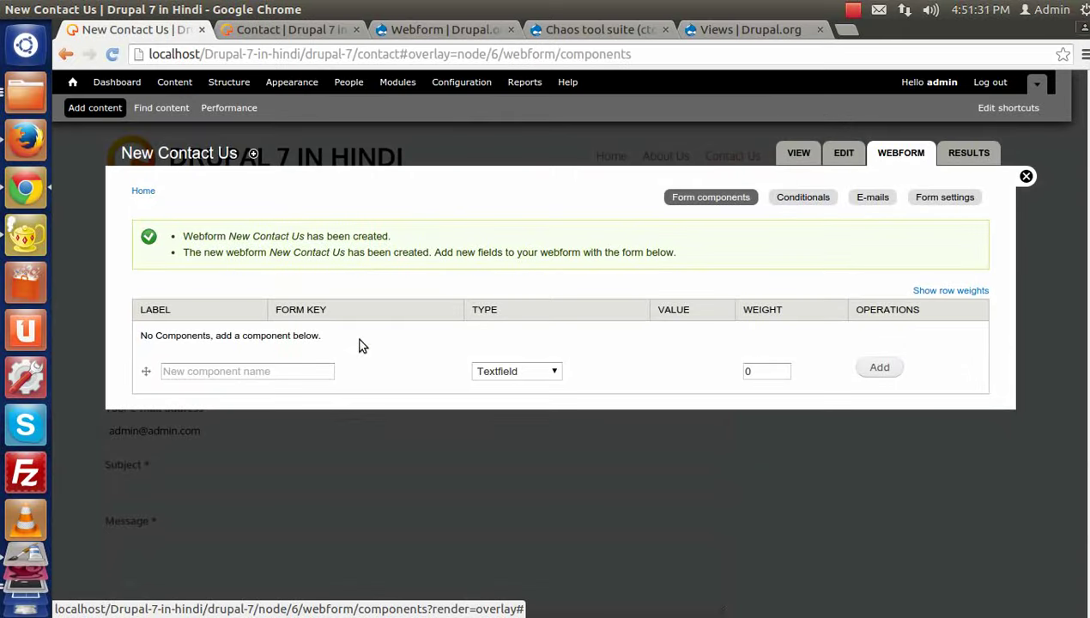
pyautogui.click(260, 371)
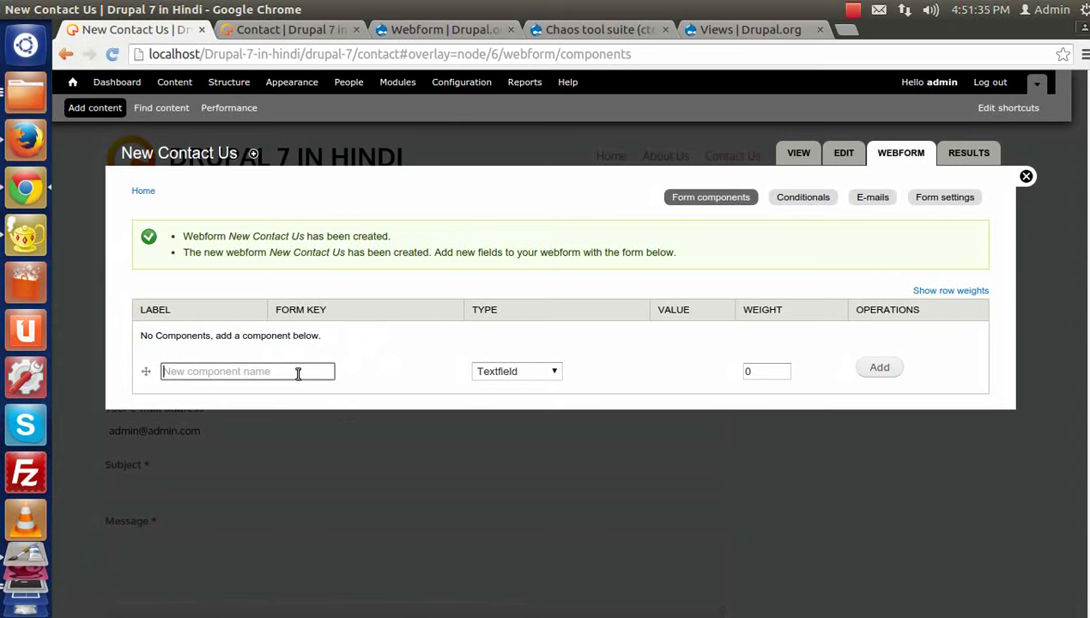
pyautogui.click(298, 373)
pyautogui.click(402, 365)
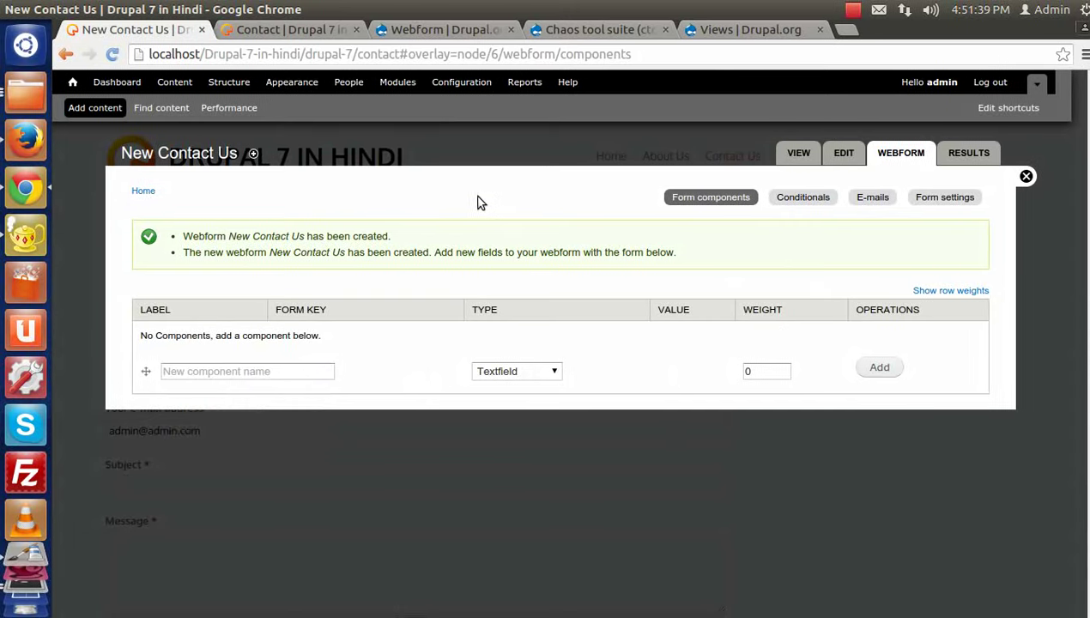
# - Review the fields of the site's existing Contact form in its browser tab and copy the "Your name" label
pyautogui.click(297, 34)
pyautogui.scroll(-1, 231, 341)
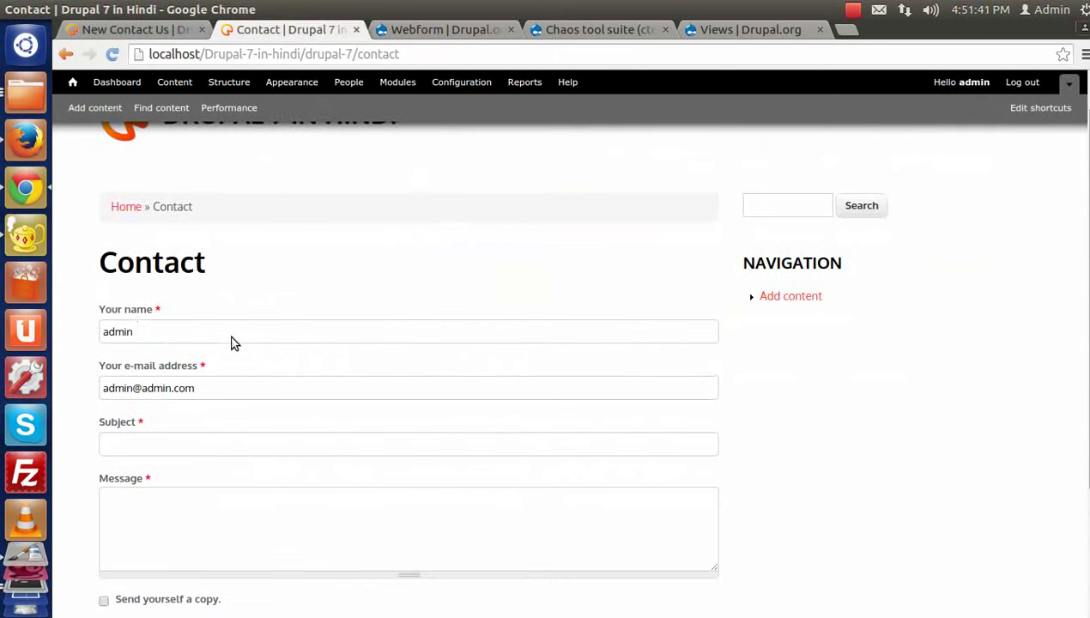
pyautogui.moveTo(102, 312); pyautogui.dragTo(167, 324)
pyautogui.scroll(-1, 126, 333)
pyautogui.click(107, 326)
pyautogui.click(100, 382)
pyautogui.click(125, 438)
pyautogui.moveTo(101, 270); pyautogui.dragTo(154, 271)
pyautogui.hotkey('ctrl', 'c')
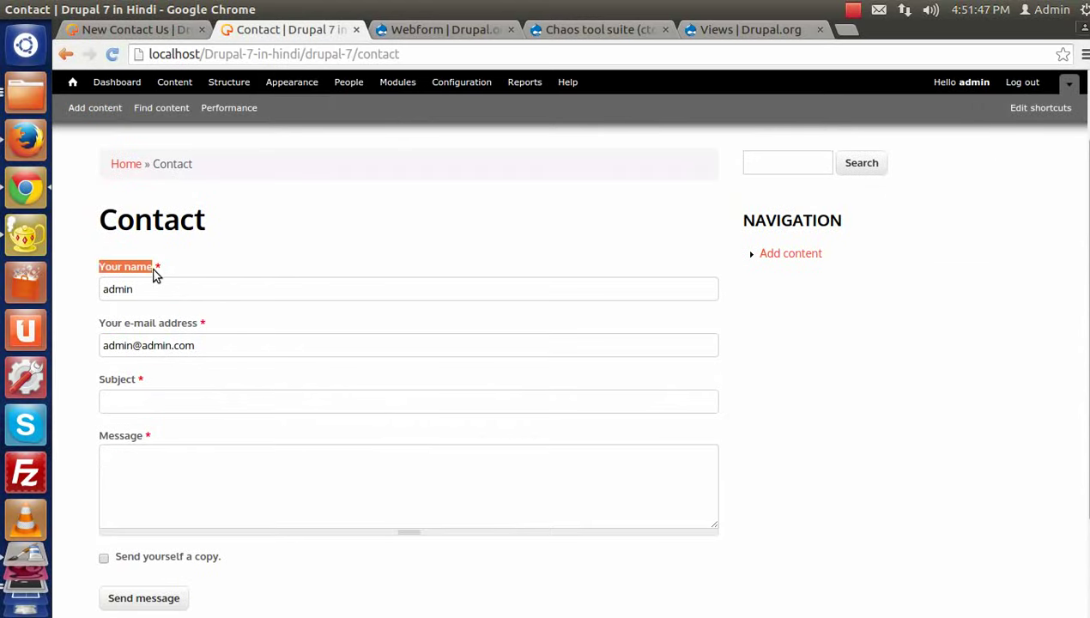
# - Add a Textfield component labelled "Your Name" to the New Contact Us webform
pyautogui.click(161, 32)
pyautogui.click(197, 368)
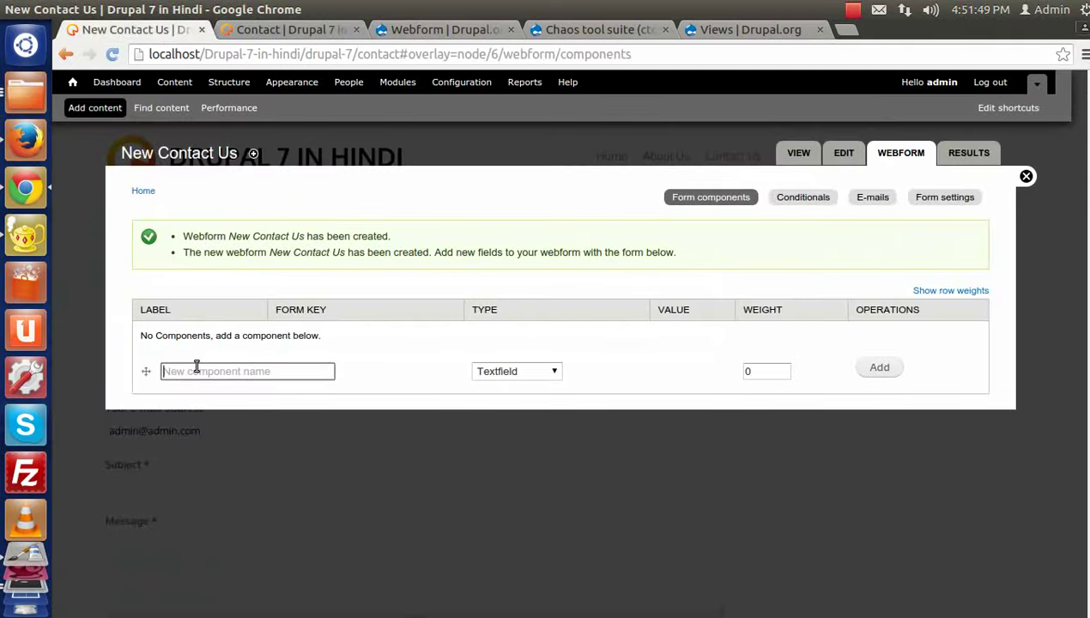
pyautogui.hotkey('ctrl', 'v')
pyautogui.click(290, 386)
pyautogui.click(504, 374)
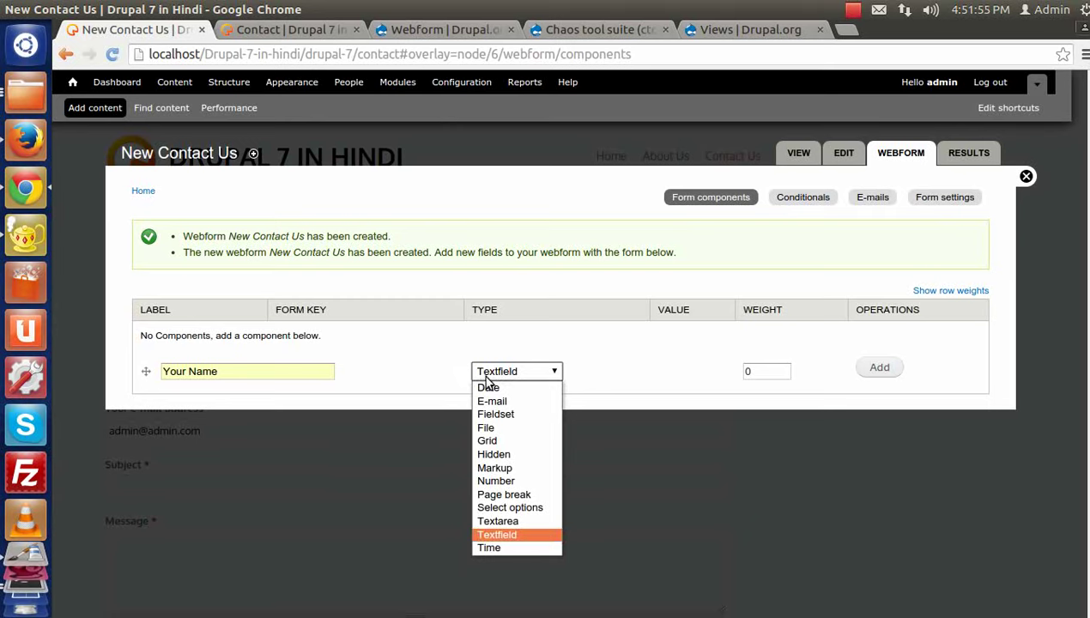
pyautogui.click(494, 530)
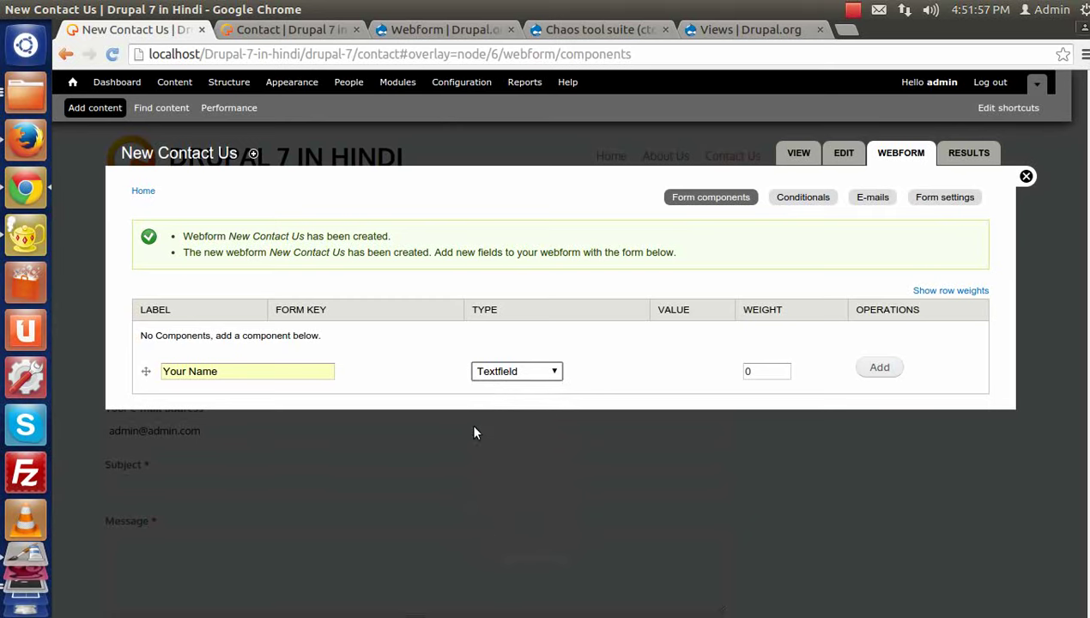
pyautogui.click(869, 367)
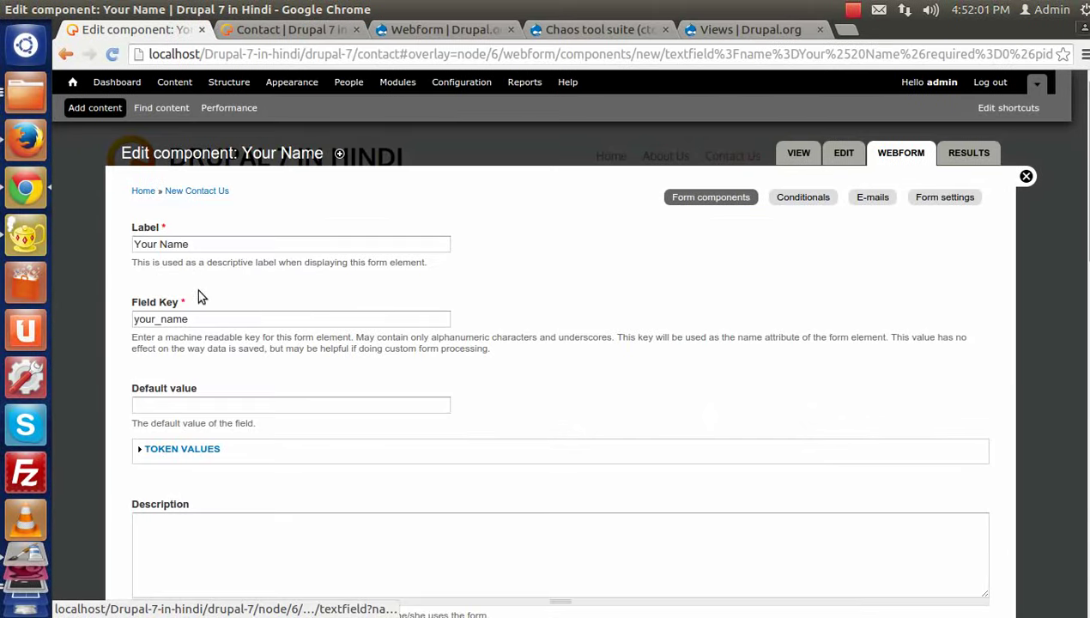
# - Check the label and field key of the Your Name component and make the field required
pyautogui.scroll(-1, 197, 288)
pyautogui.scroll(-1, 197, 294)
pyautogui.scroll(-2, 195, 285)
pyautogui.scroll(2, 196, 285)
pyautogui.moveTo(197, 233); pyautogui.dragTo(102, 225)
pyautogui.scroll(-6, 254, 351)
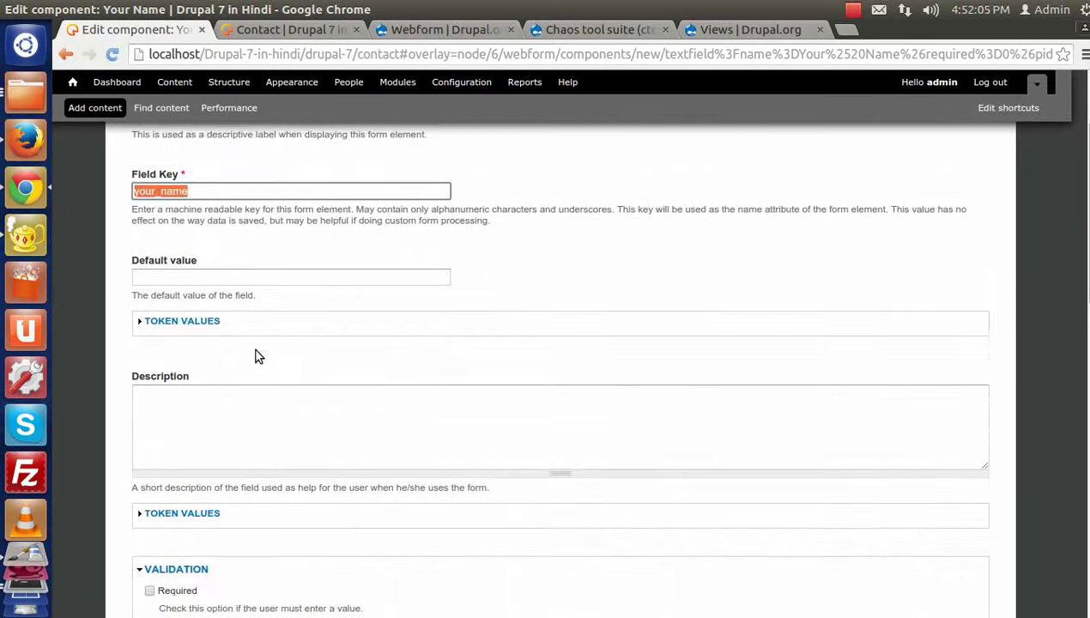
pyautogui.scroll(-1, 245, 363)
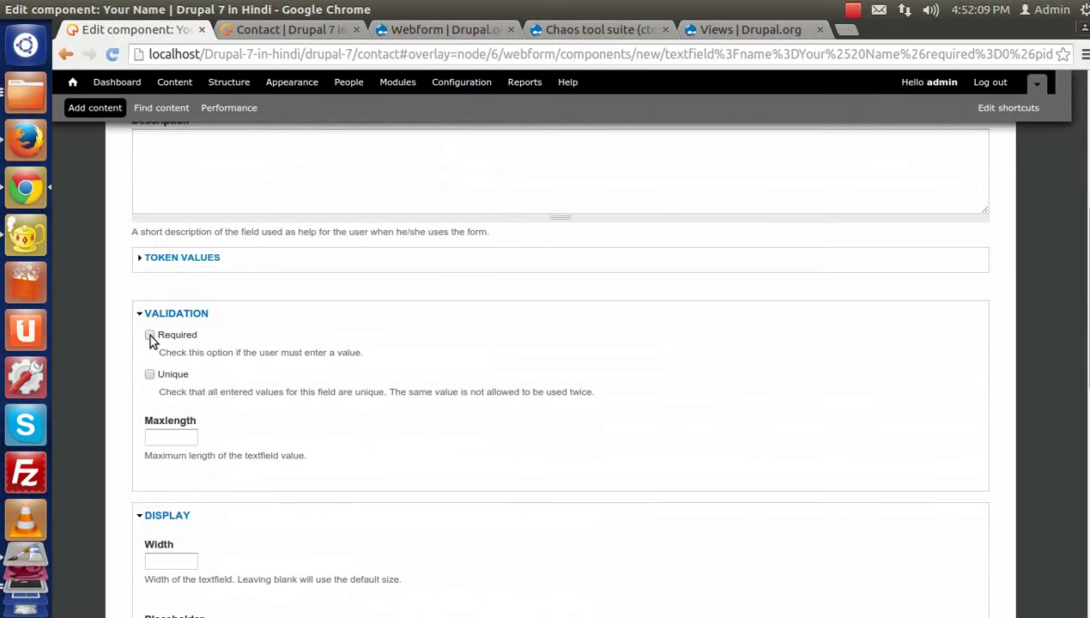
pyautogui.scroll(-4, 244, 377)
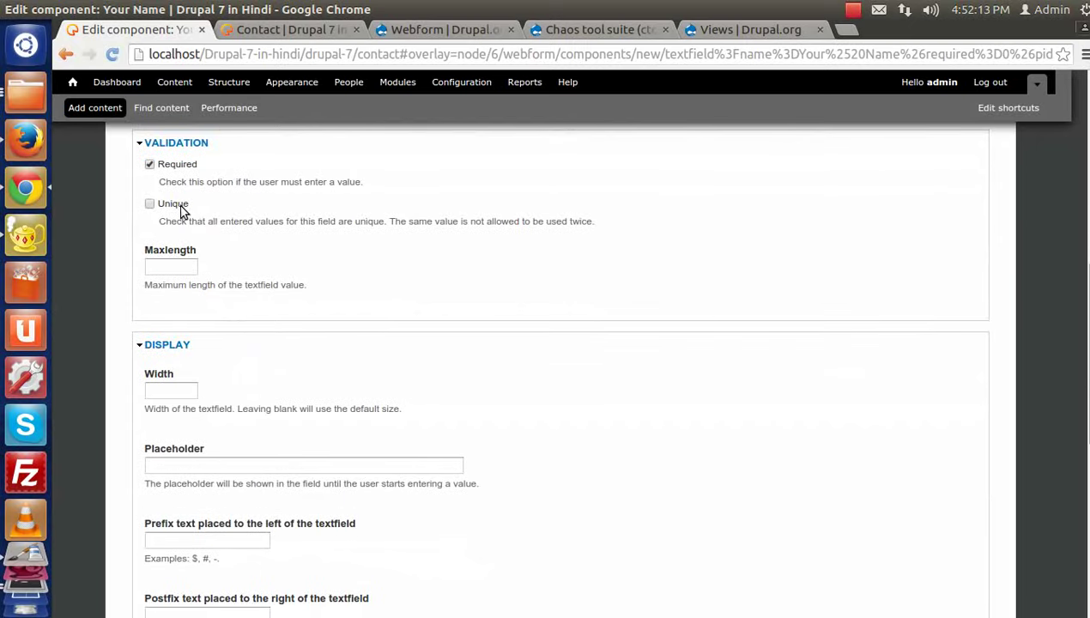
# - Set the placeholder of the Your Name component to "Enter Your Name"
pyautogui.scroll(-2, 286, 336)
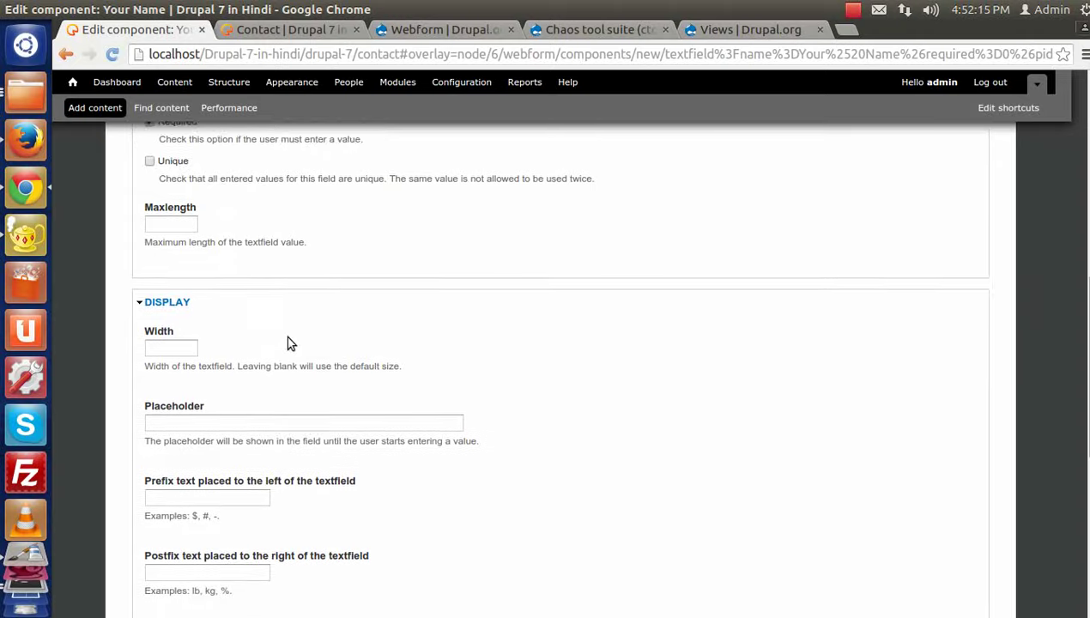
pyautogui.scroll(-1, 288, 342)
pyautogui.click(240, 338)
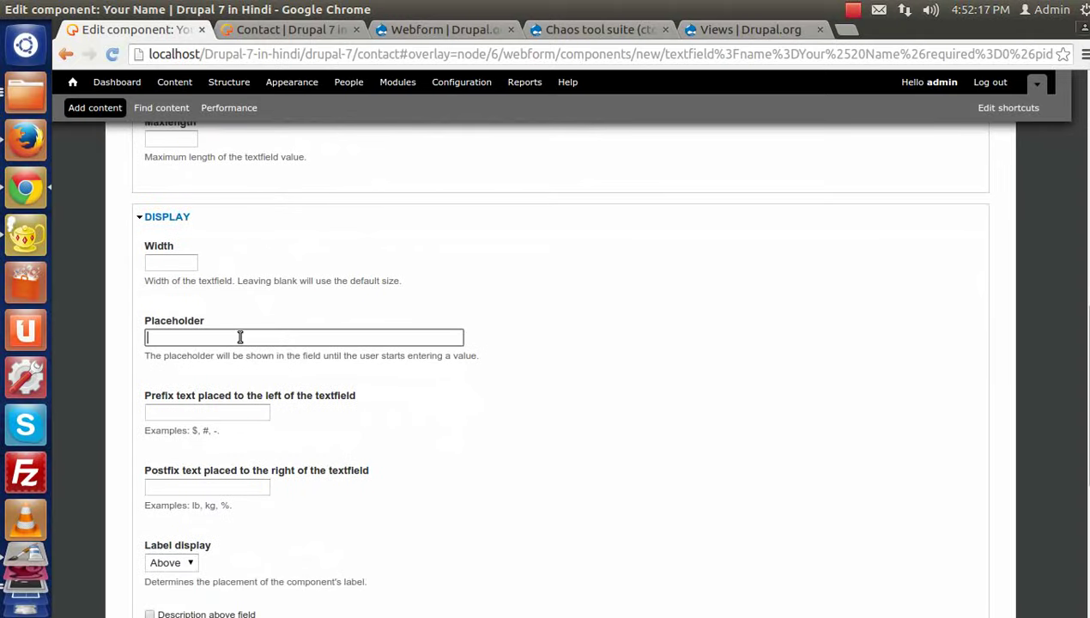
pyautogui.click(240, 337)
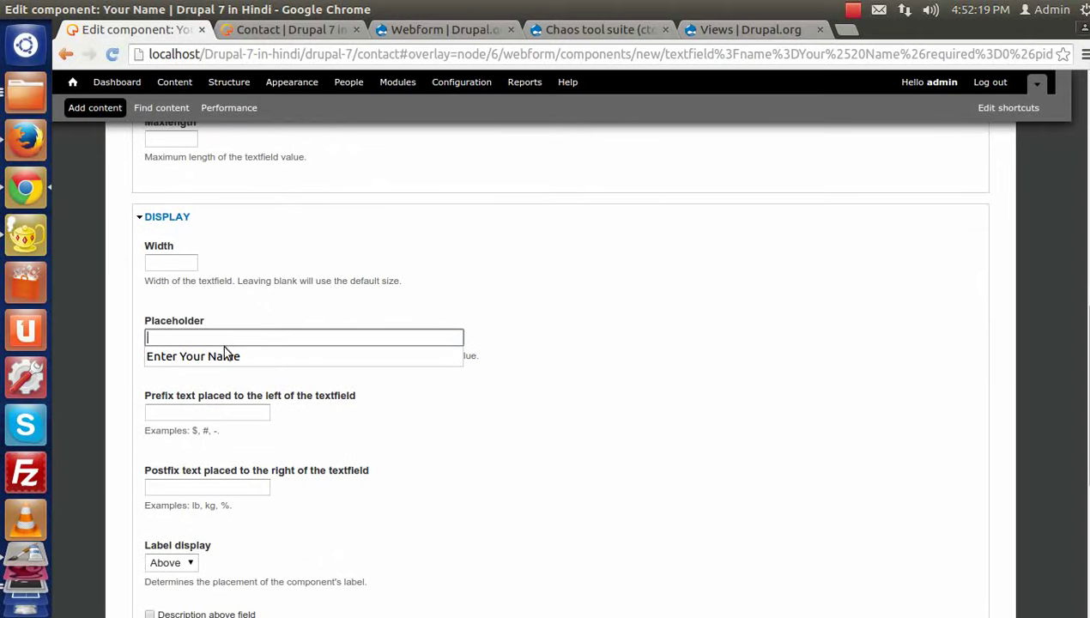
pyautogui.press('Down')
pyautogui.press('Return')
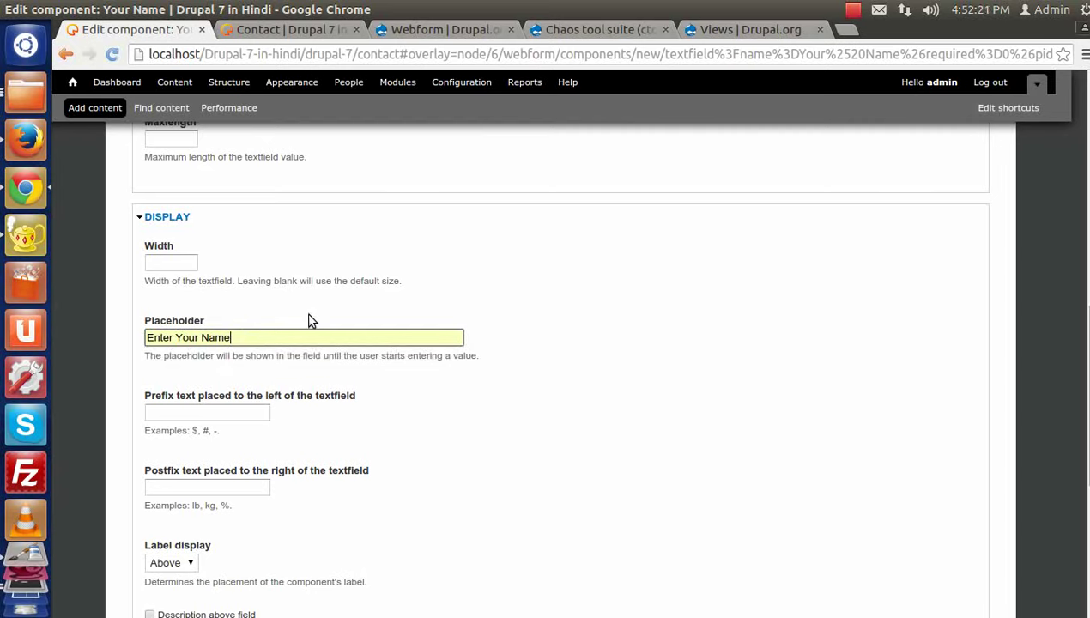
# - Compare the label display options of the Your Name component with the label placement on the existing Contact form
pyautogui.scroll(-5, 312, 320)
pyautogui.scroll(-3, 313, 343)
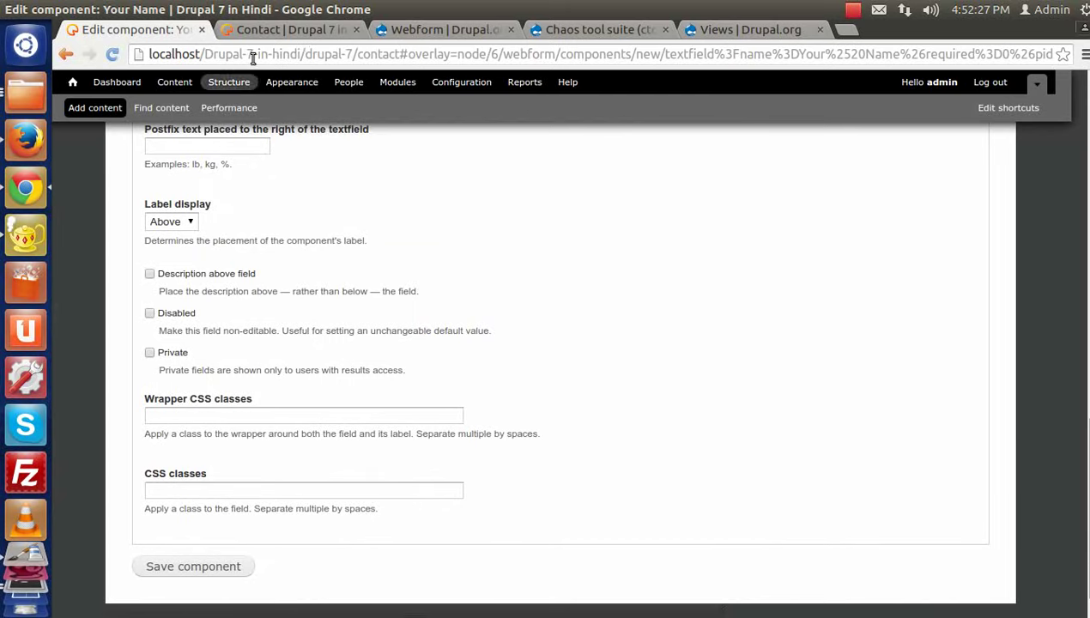
pyautogui.click(264, 33)
pyautogui.click(95, 265)
pyautogui.moveTo(95, 265); pyautogui.dragTo(99, 289)
pyautogui.click(181, 31)
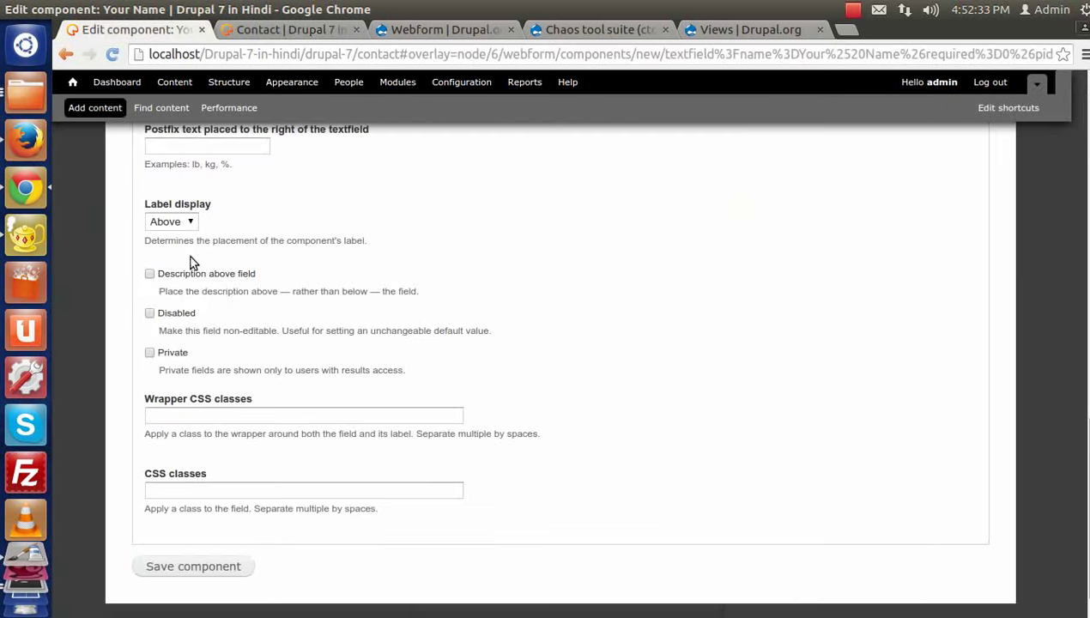
pyautogui.click(185, 222)
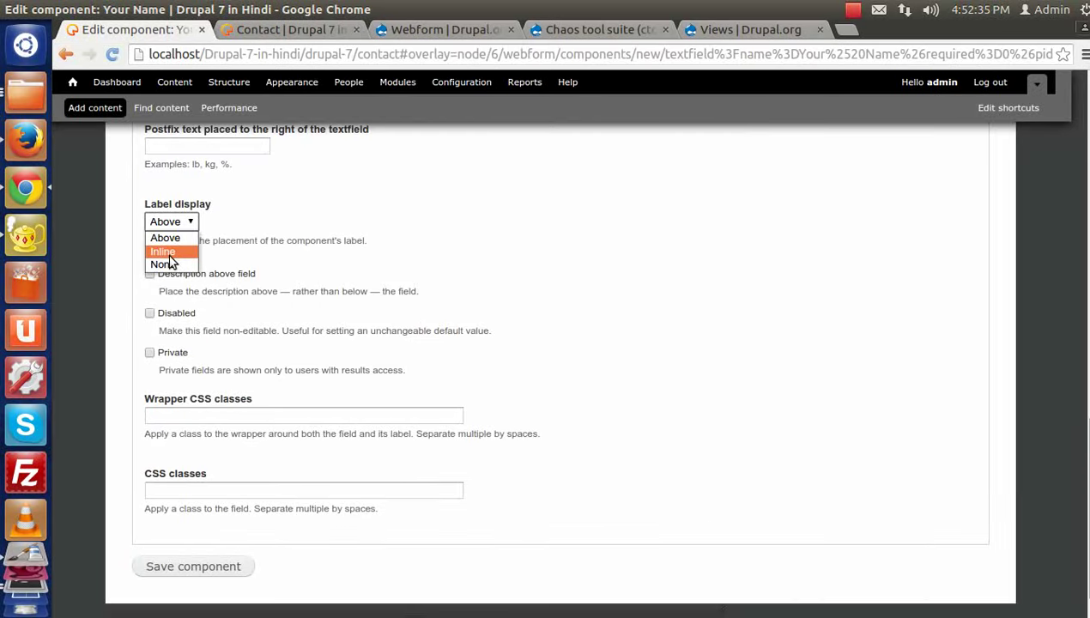
pyautogui.click(275, 38)
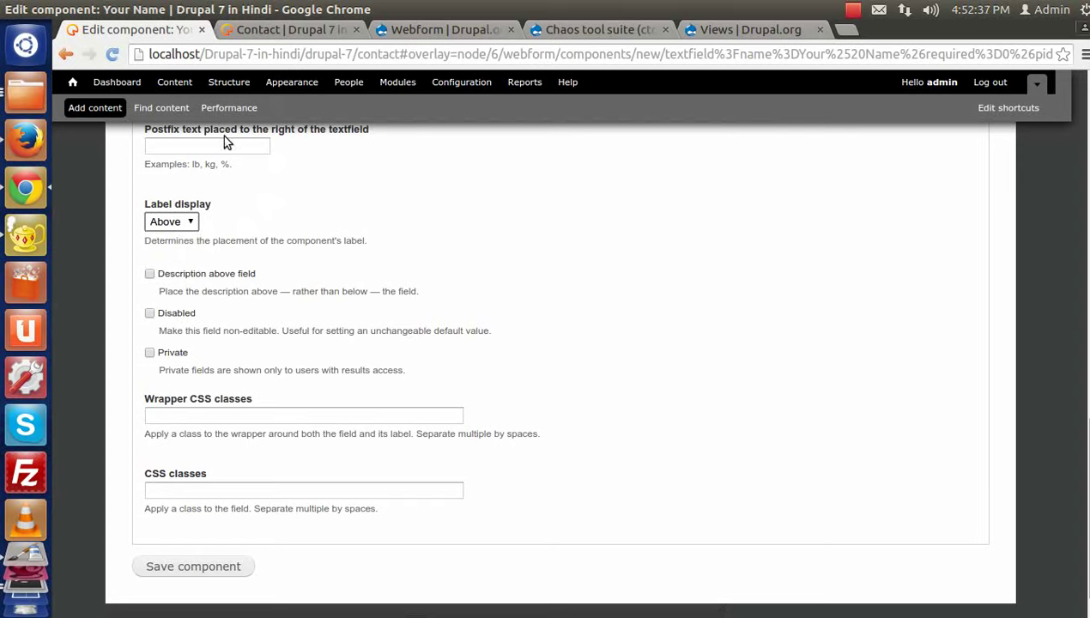
pyautogui.click(273, 32)
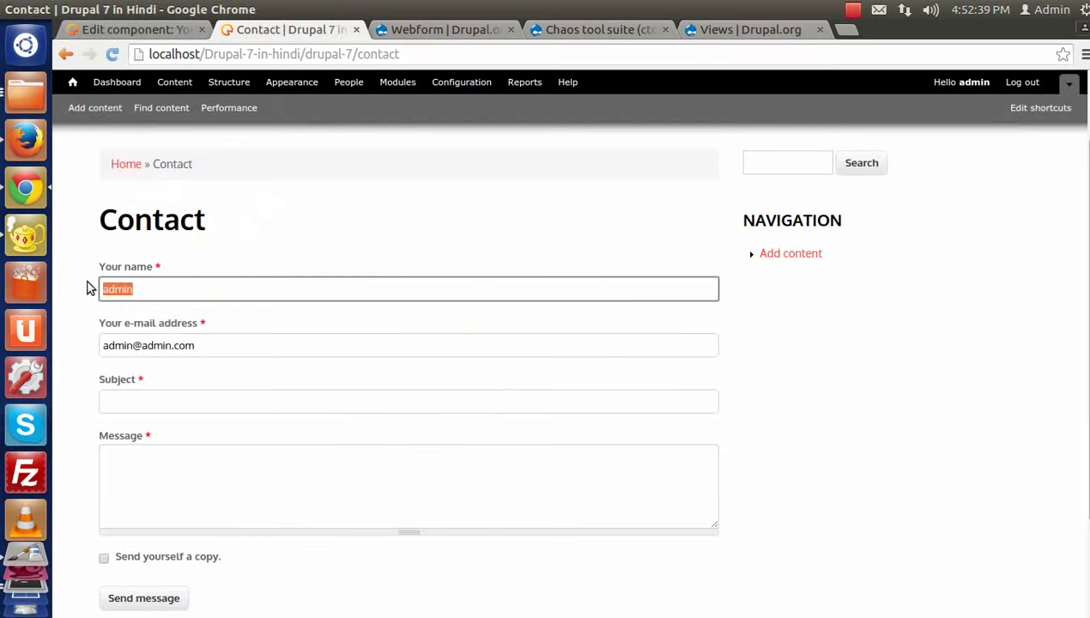
pyautogui.click(197, 262)
pyautogui.click(164, 31)
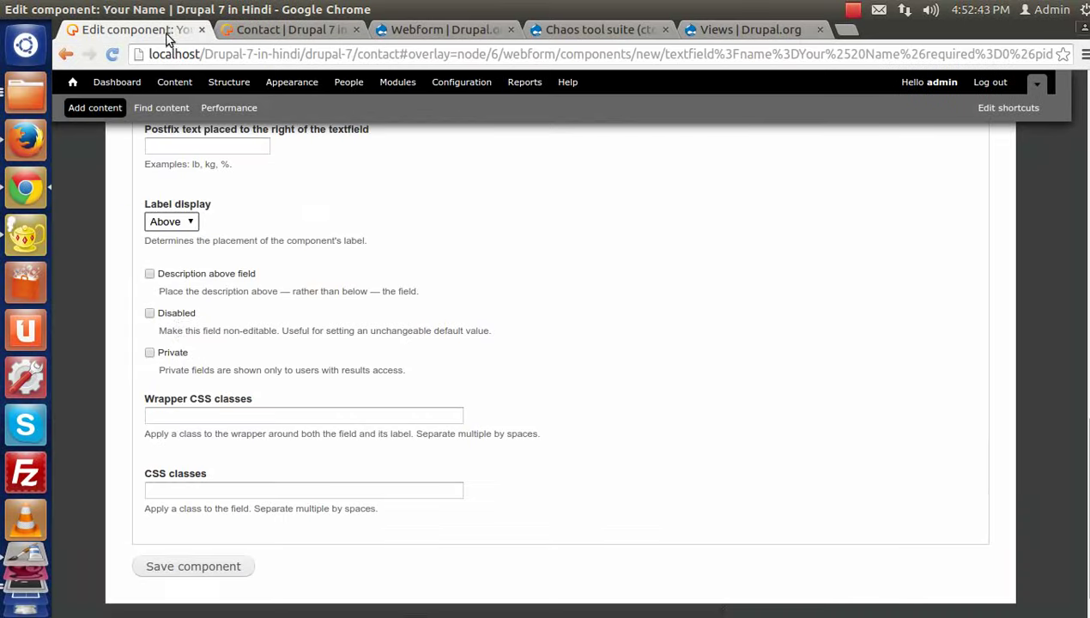
# - Keep the label display of the Your Name component at Above, matching the Contact form, and save the component
pyautogui.click(180, 221)
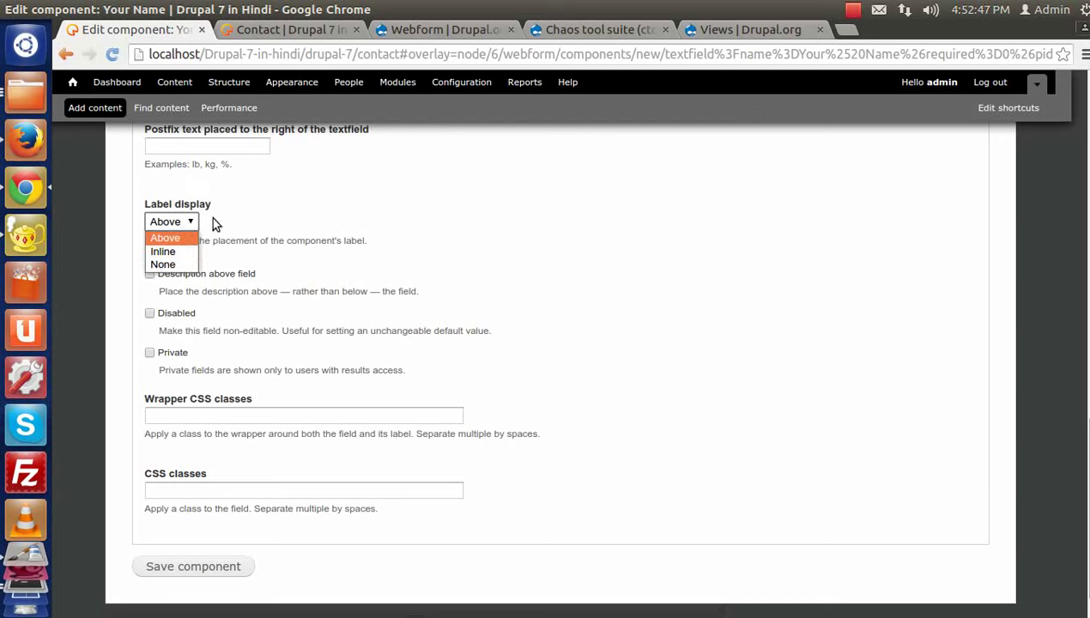
pyautogui.click(167, 239)
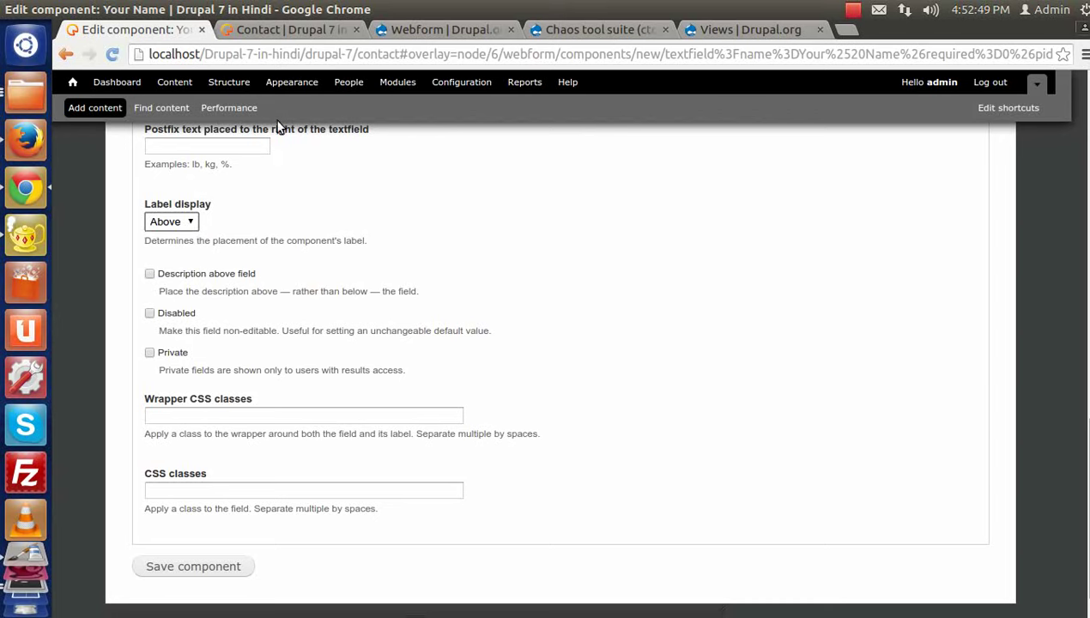
pyautogui.click(283, 30)
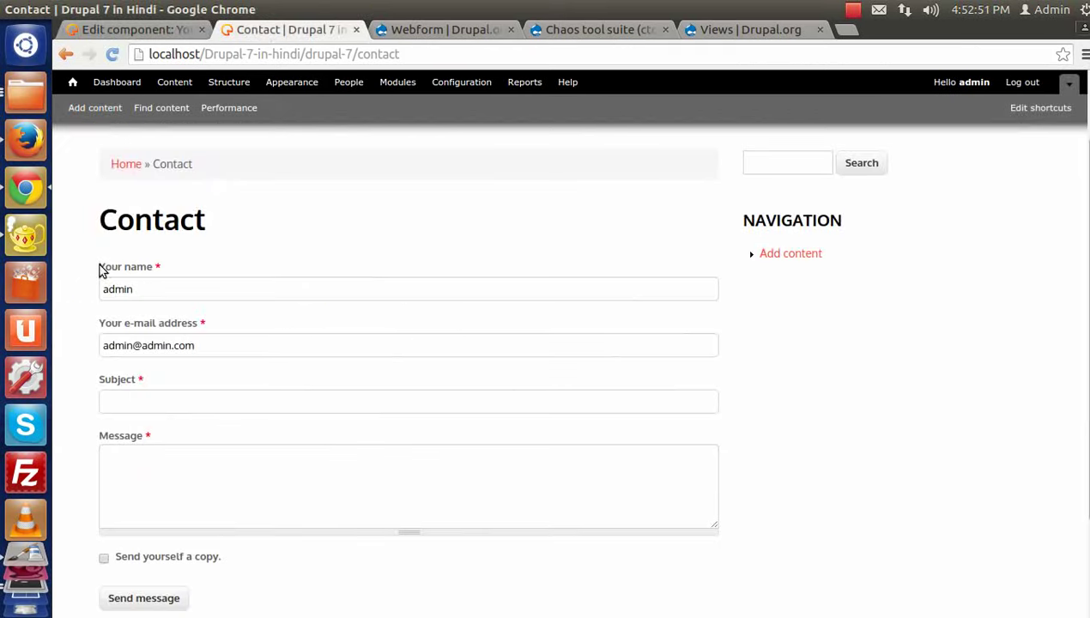
pyautogui.click(137, 30)
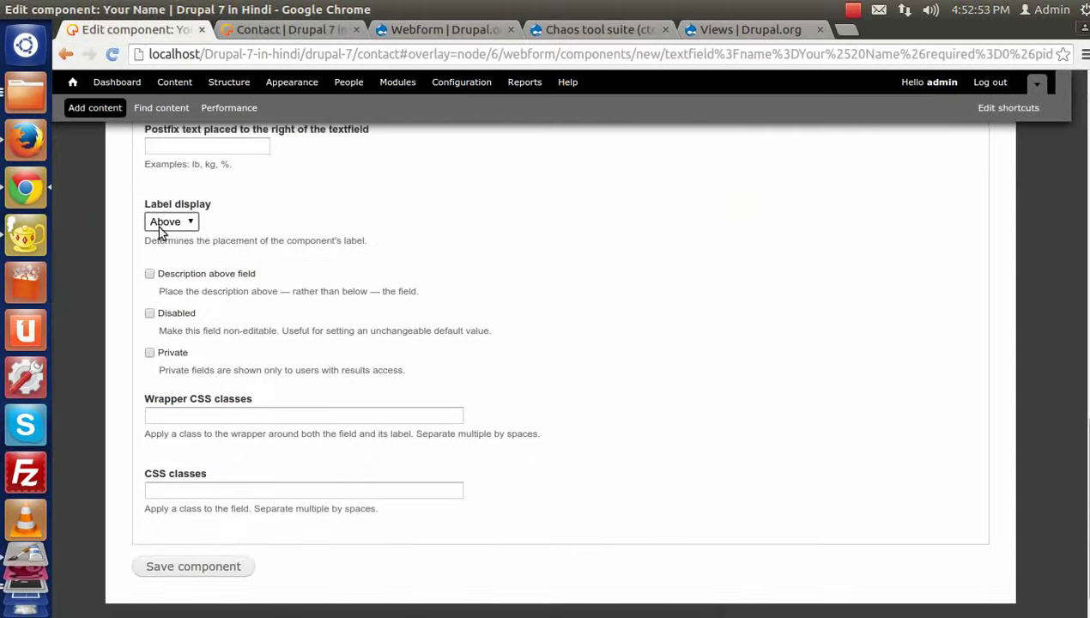
pyautogui.click(198, 542)
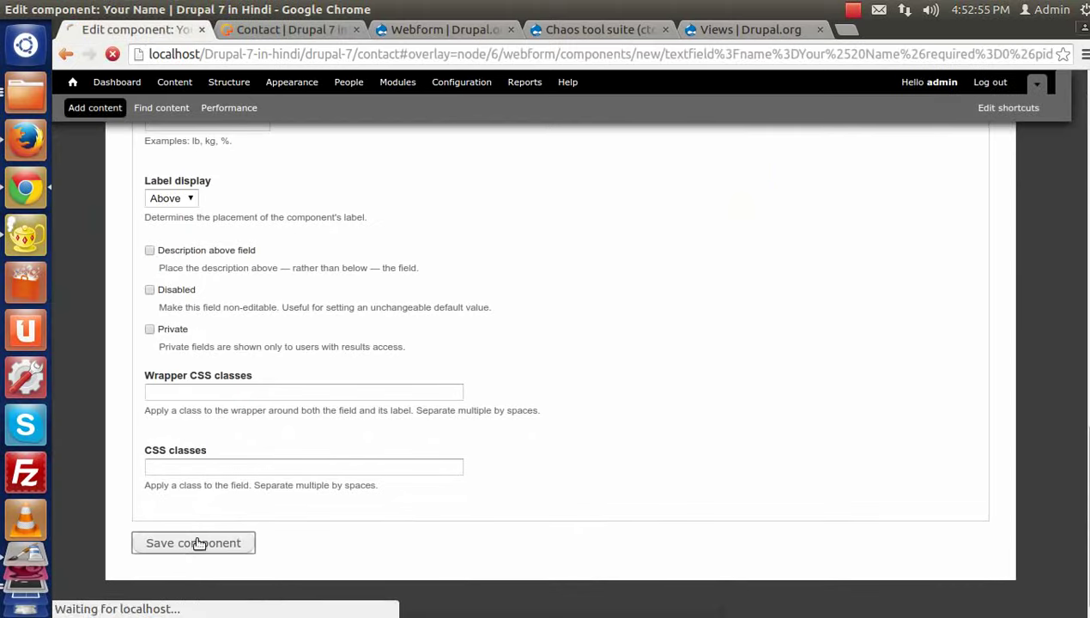
# - Copy the "Your e-mail address" label from the Contact form and add it to the webform as a required E-mail component
pyautogui.click(286, 31)
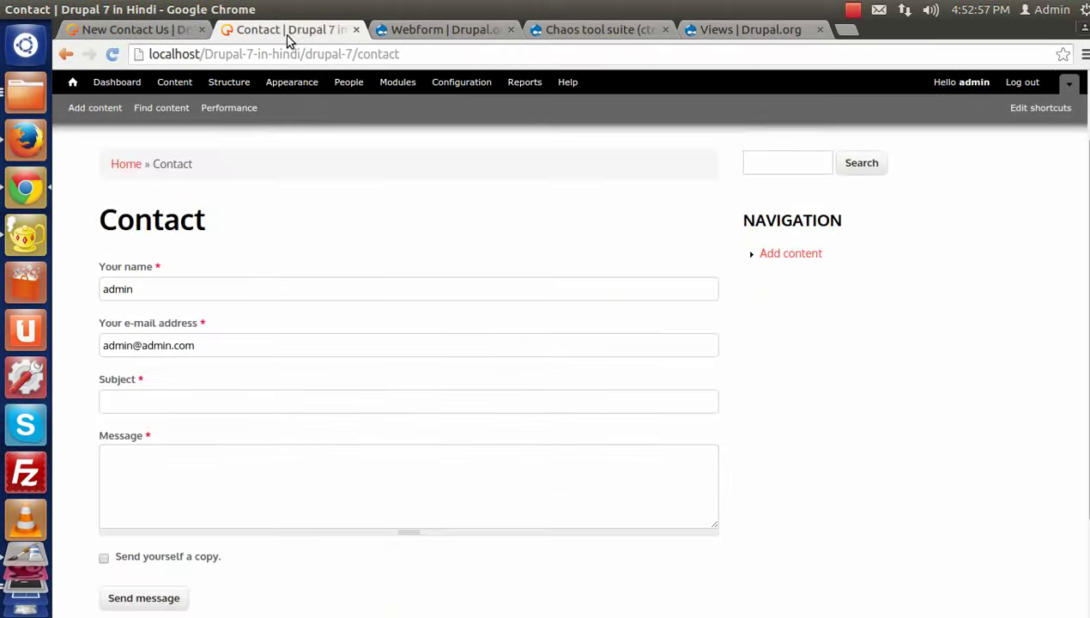
pyautogui.moveTo(101, 327); pyautogui.dragTo(192, 327)
pyautogui.hotkey('ctrl', 'c')
pyautogui.click(138, 38)
pyautogui.click(182, 356)
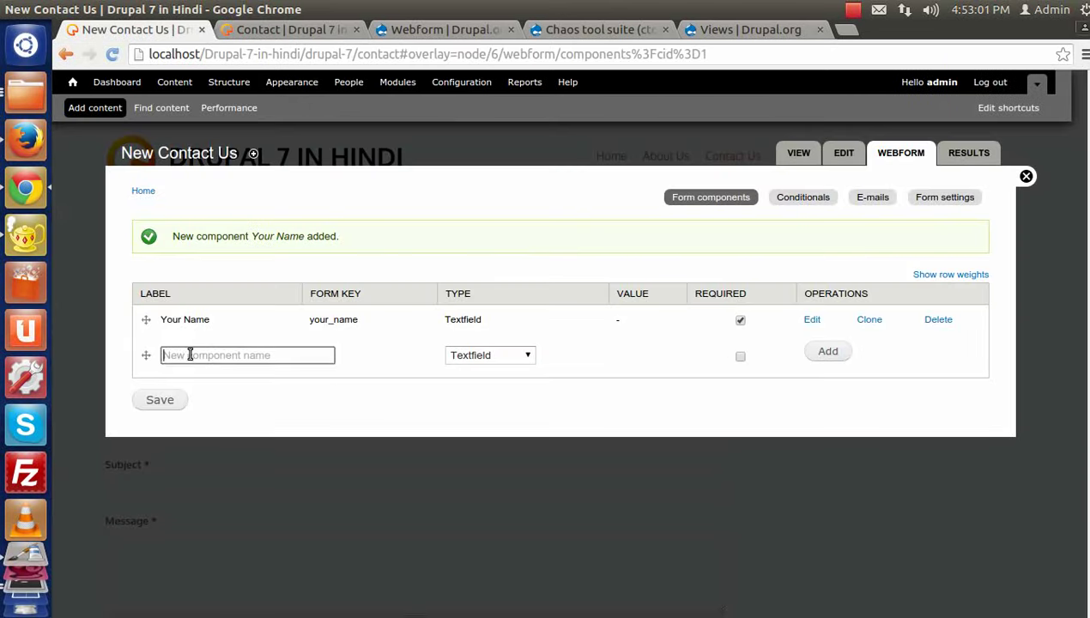
pyautogui.hotkey('ctrl', 'v')
pyautogui.click(467, 359)
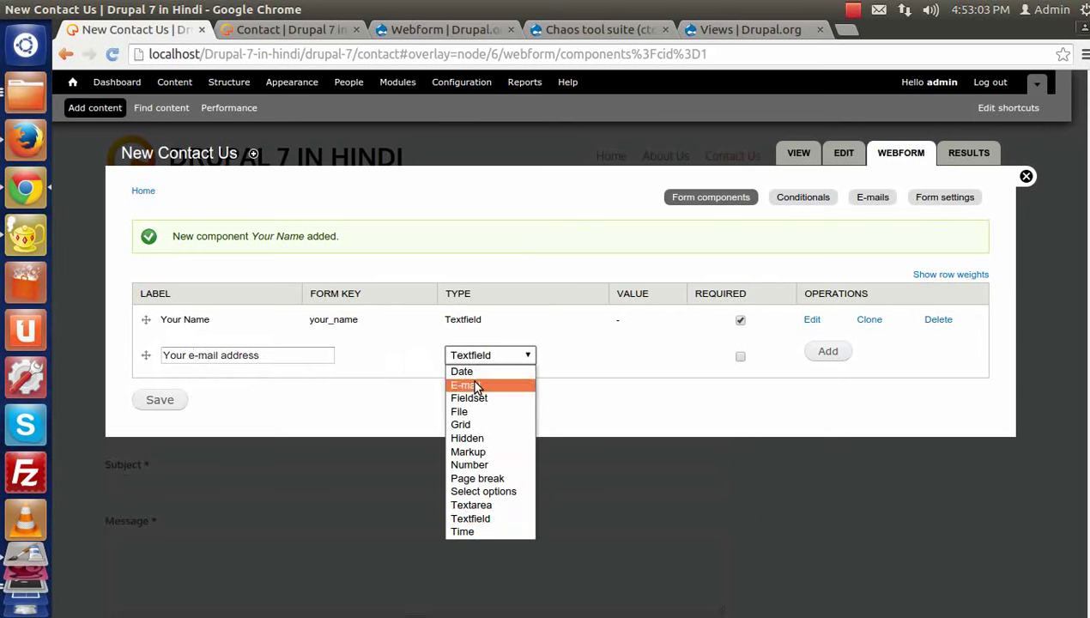
pyautogui.click(477, 384)
pyautogui.click(730, 357)
pyautogui.click(825, 352)
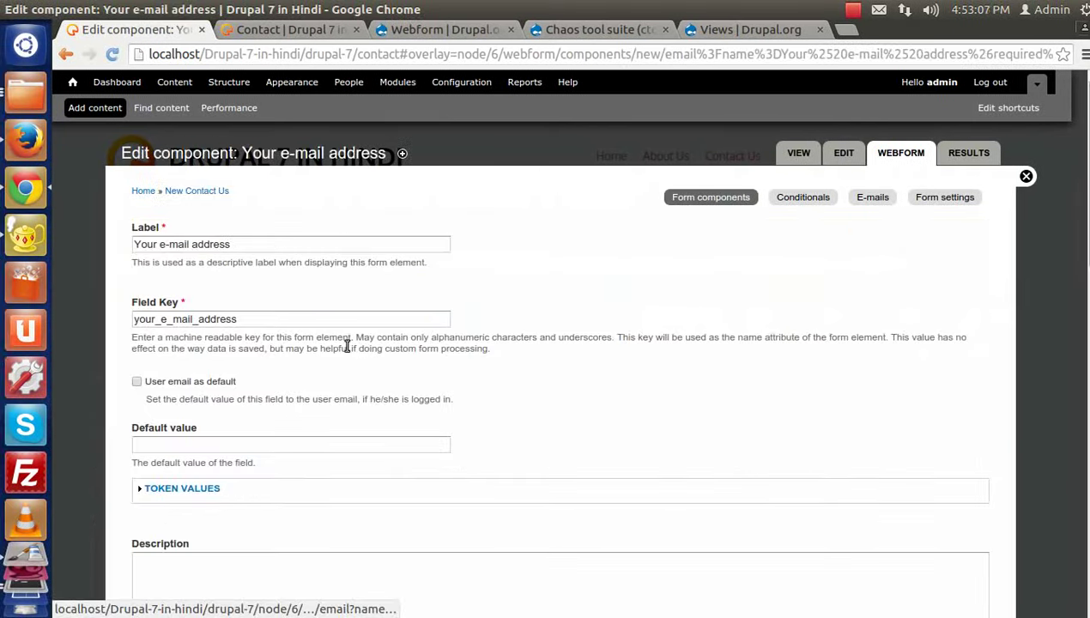
# - Check the validation and display settings of the Your e-mail address component, leave the placeholder empty, and save the component
pyautogui.scroll(-8, 365, 394)
pyautogui.scroll(-6, 367, 397)
pyautogui.scroll(-8, 367, 402)
pyautogui.scroll(1, 364, 392)
pyautogui.click(189, 234)
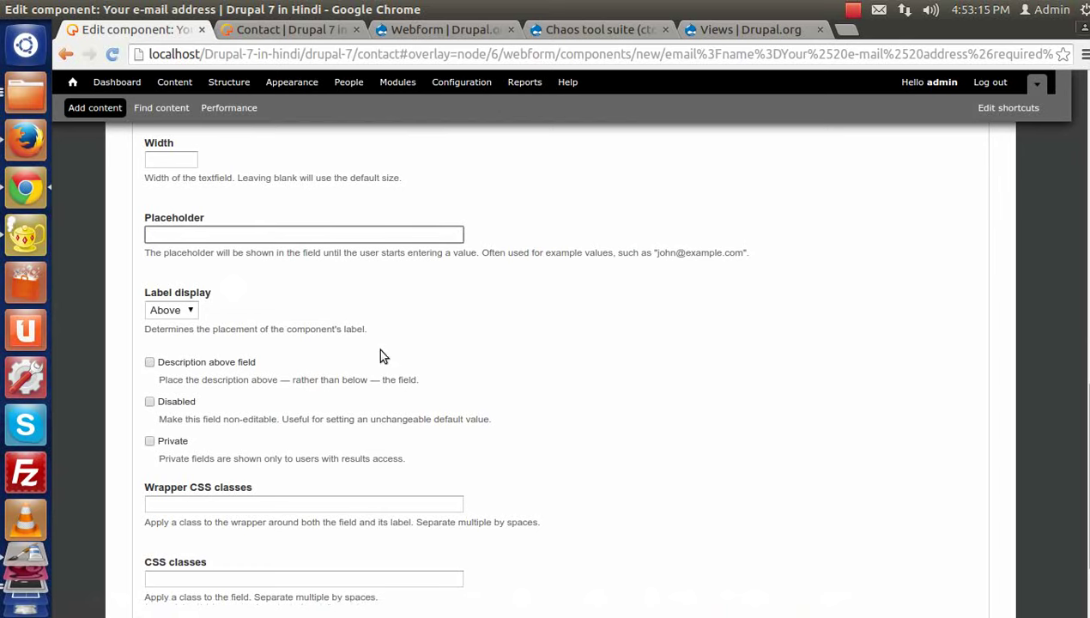
pyautogui.scroll(-1, 380, 355)
pyautogui.scroll(-2, 495, 340)
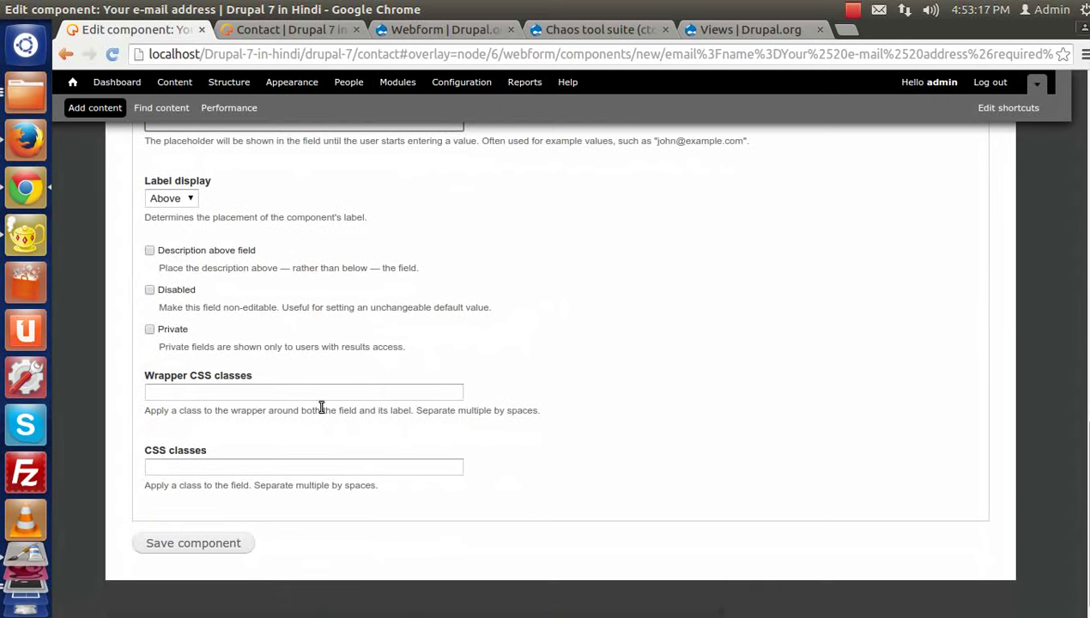
pyautogui.click(212, 539)
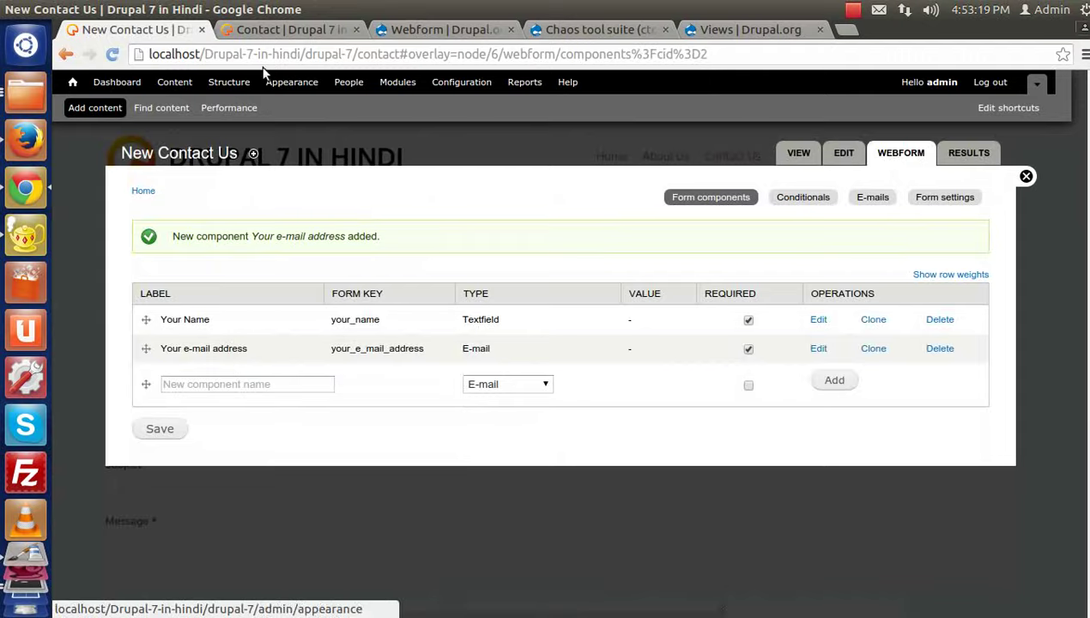
# - Copy the "Subject" label from the Contact form and enter it, without the asterisk, as the new component name
pyautogui.click(274, 34)
pyautogui.moveTo(97, 380); pyautogui.dragTo(146, 380)
pyautogui.hotkey('ctrl', 'c')
pyautogui.hotkey('alt', 'v')
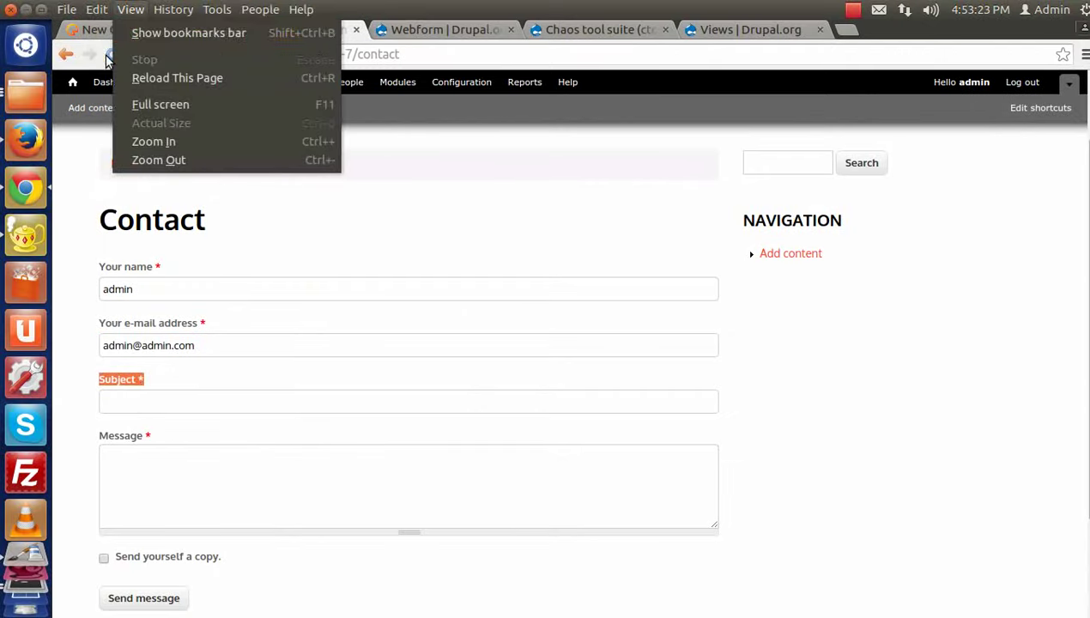
pyautogui.press('Escape')
pyautogui.hotkey('ctrl', 'pageup')
pyautogui.click(194, 383)
pyautogui.hotkey('ctrl', 'v')
pyautogui.press('BackSpace')
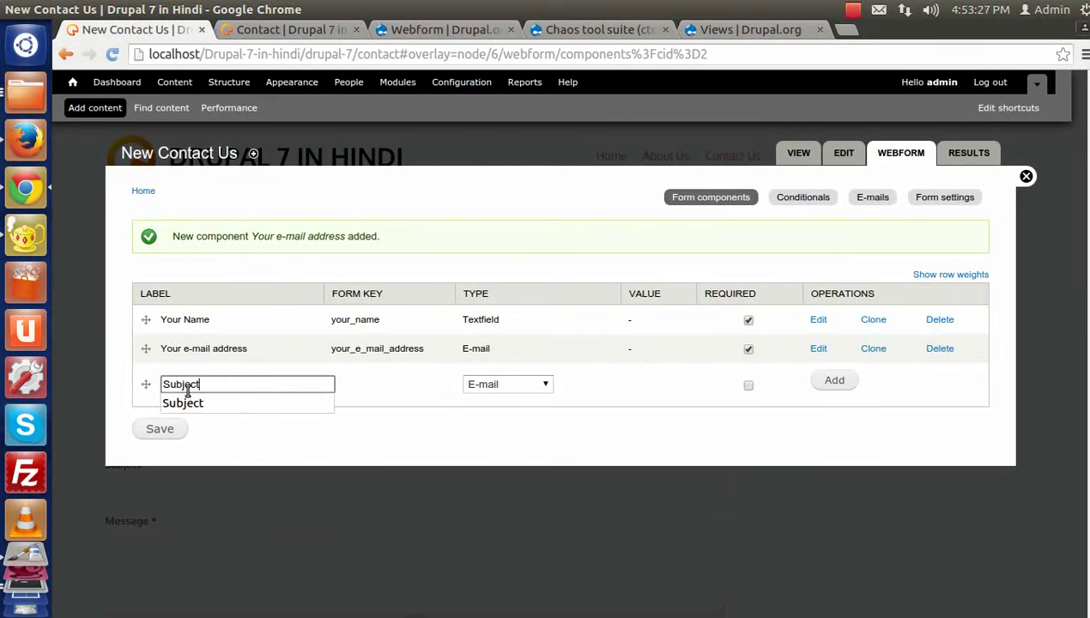
# - Add Subject as a Textfield component and save it with its default settings
pyautogui.click(515, 385)
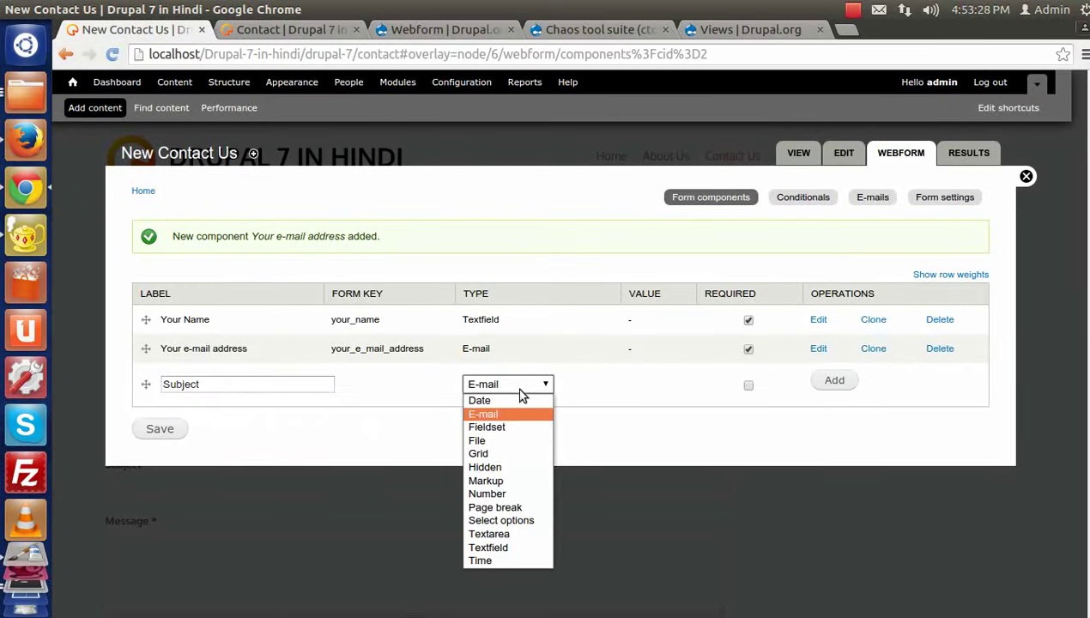
pyautogui.click(494, 547)
pyautogui.click(828, 380)
pyautogui.scroll(-15, 182, 589)
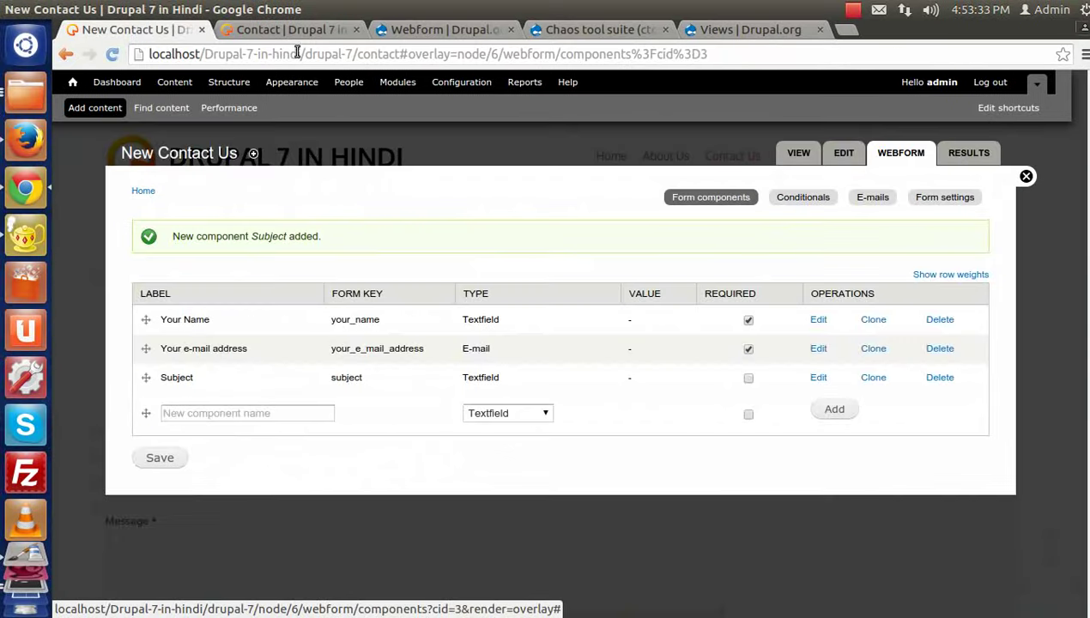
# - Copy the "Message" label from the Contact form and add it to the webform as a Textarea component
pyautogui.click(297, 31)
pyautogui.moveTo(101, 437); pyautogui.dragTo(145, 440)
pyautogui.hotkey('ctrl', 'c')
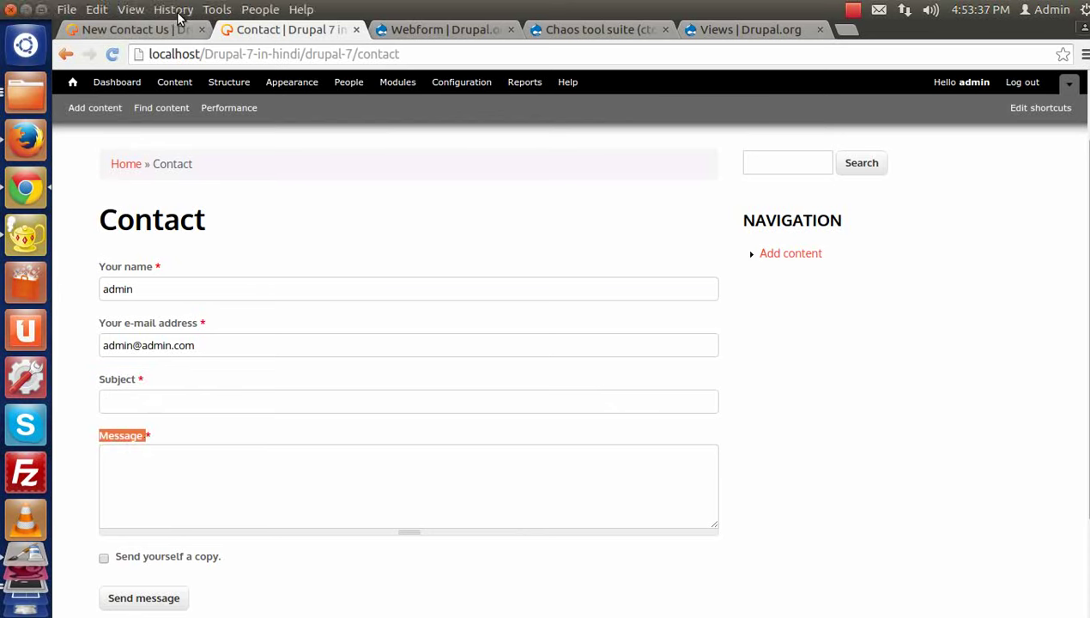
pyautogui.click(133, 29)
pyautogui.click(210, 413)
pyautogui.hotkey('ctrl', 'v')
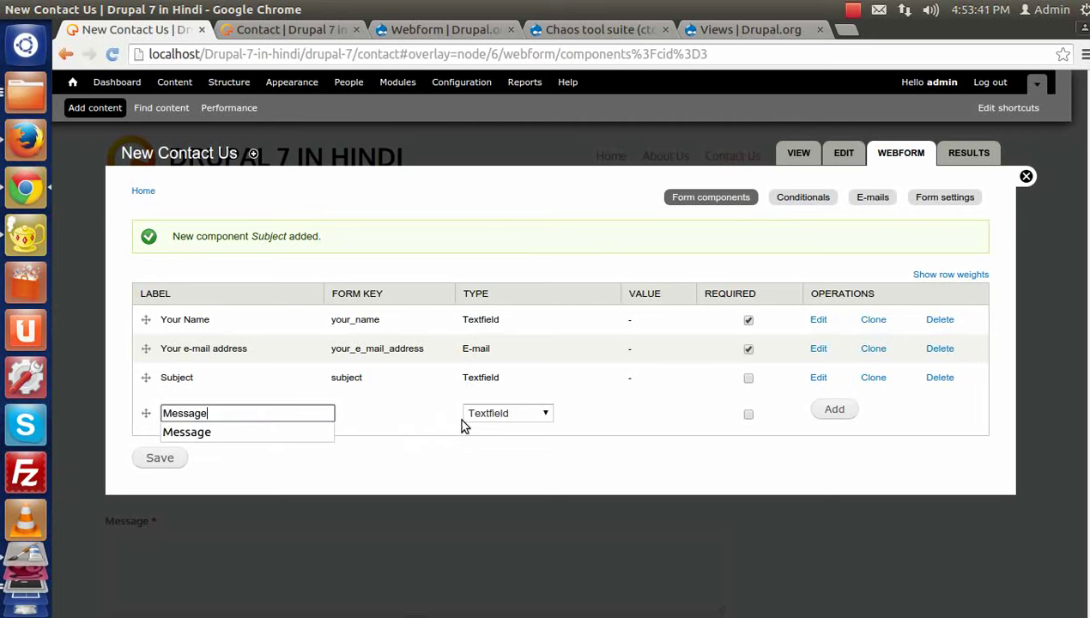
pyautogui.click(511, 415)
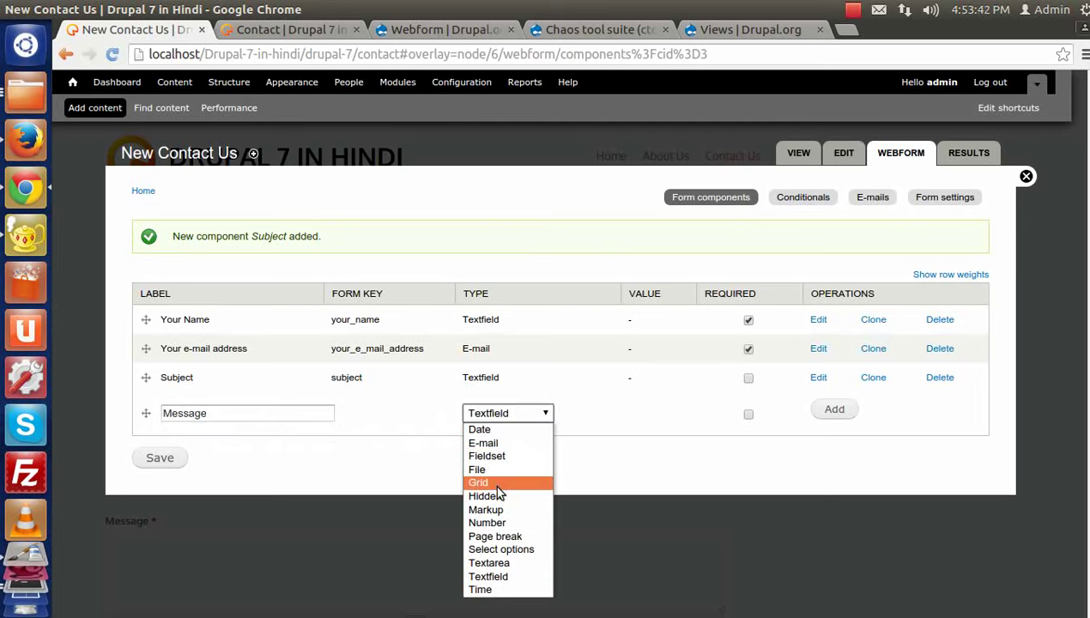
pyautogui.click(491, 562)
pyautogui.click(816, 409)
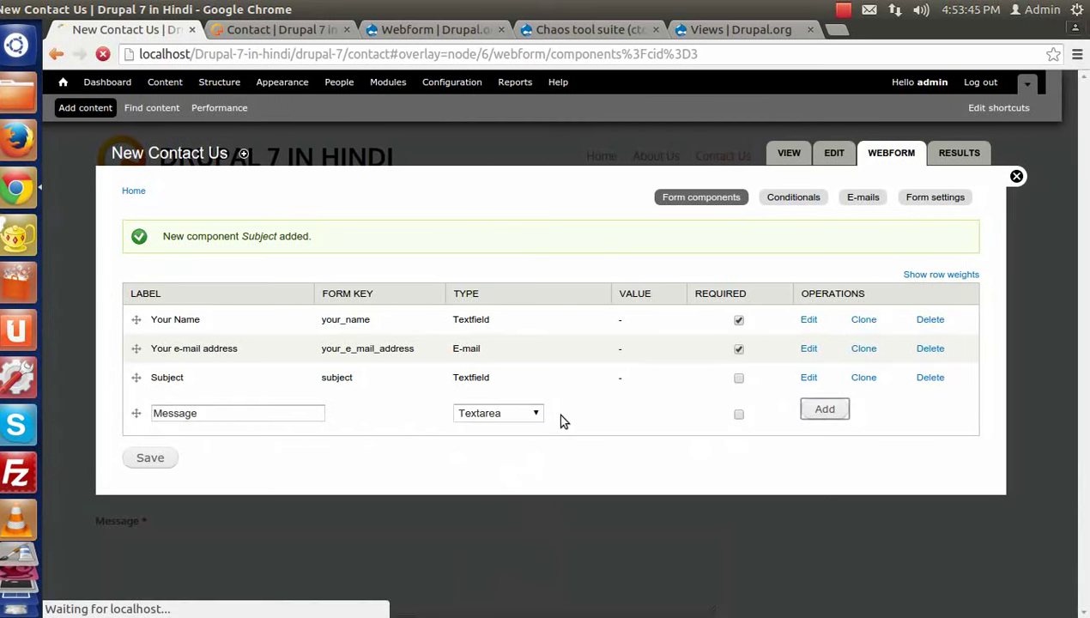
# - Check the validation and display settings of the Message component and save it with the defaults
pyautogui.scroll(-10, 325, 409)
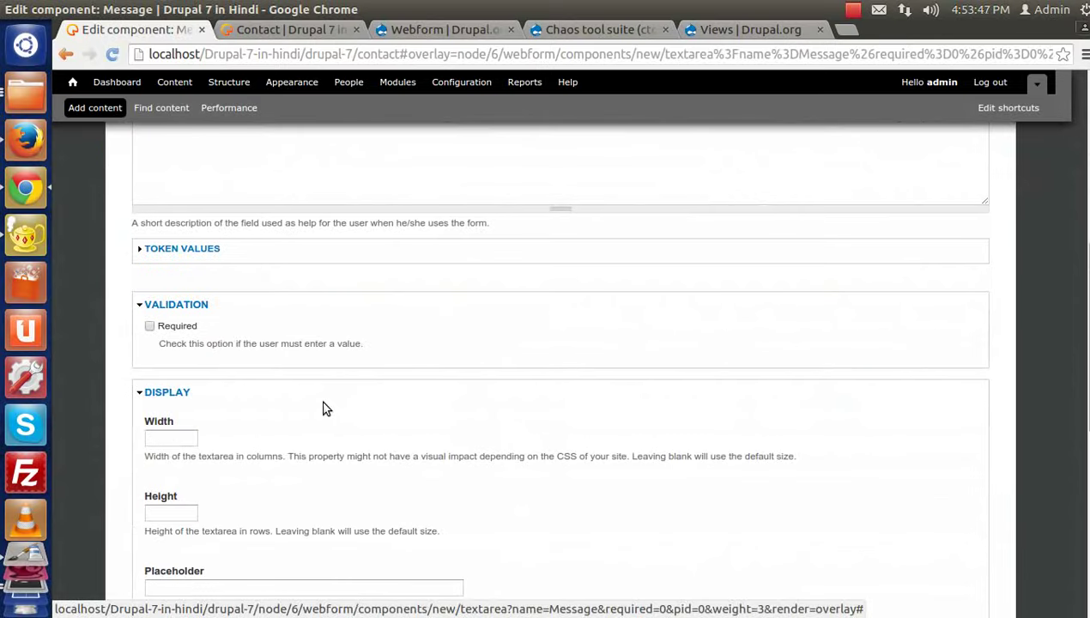
pyautogui.scroll(-5, 324, 409)
pyautogui.scroll(-7, 324, 408)
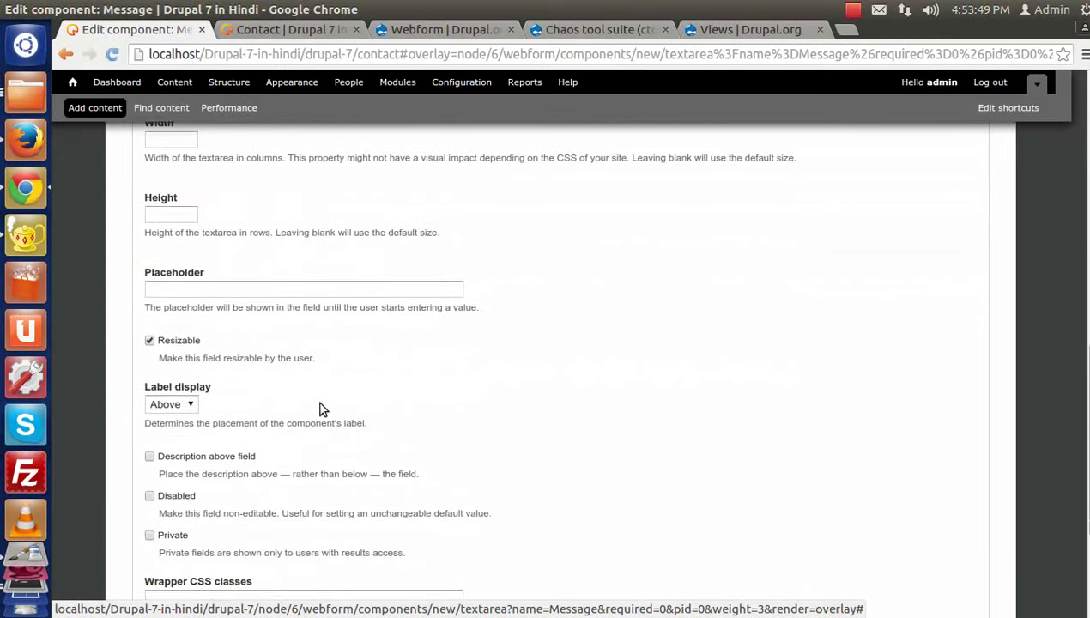
pyautogui.scroll(2, 316, 408)
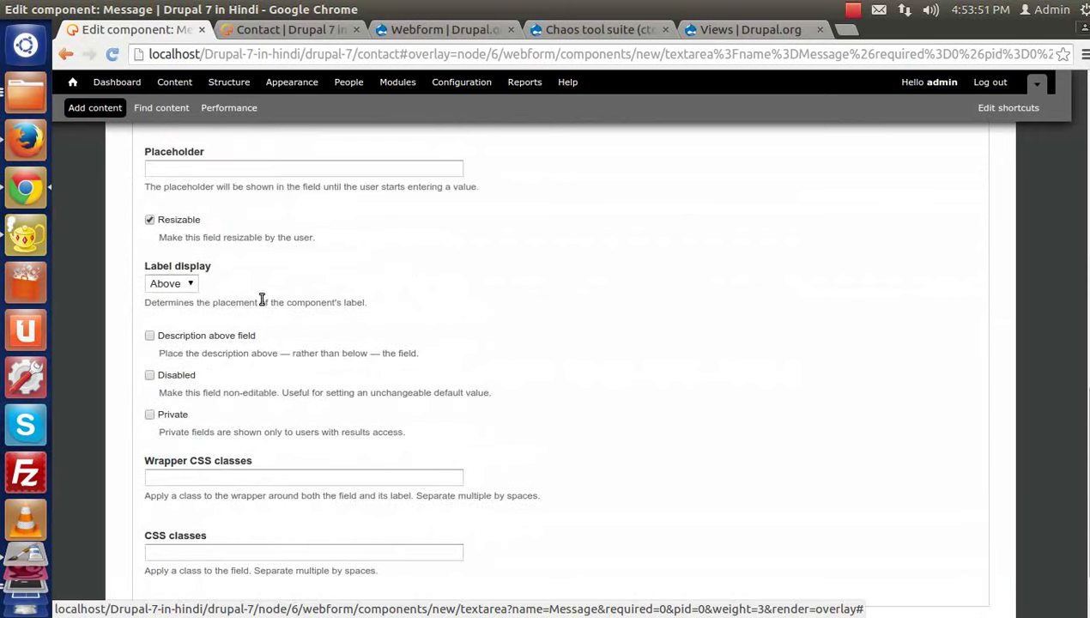
pyautogui.scroll(-2, 254, 350)
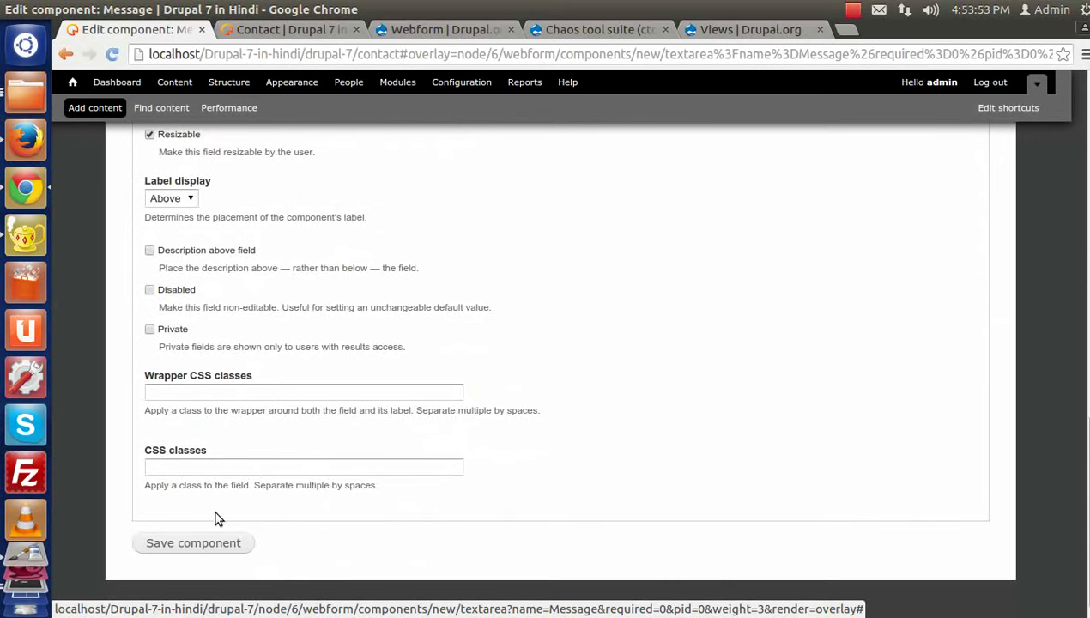
pyautogui.click(206, 542)
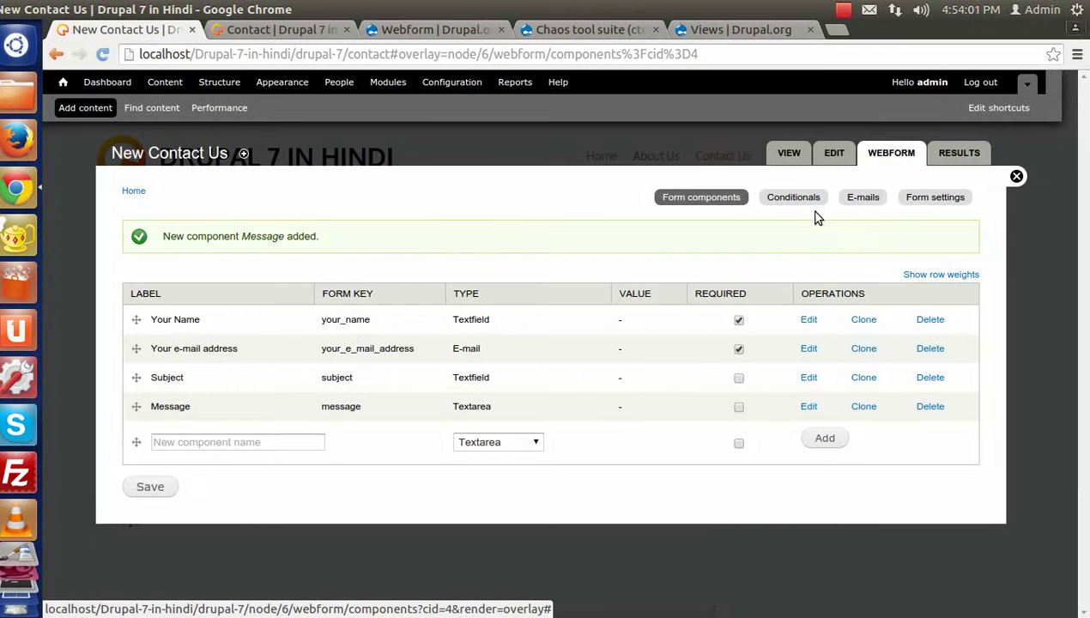
# - In the webform's form settings, enter "Thank for Contacting us" as the confirmation message
pyautogui.click(937, 202)
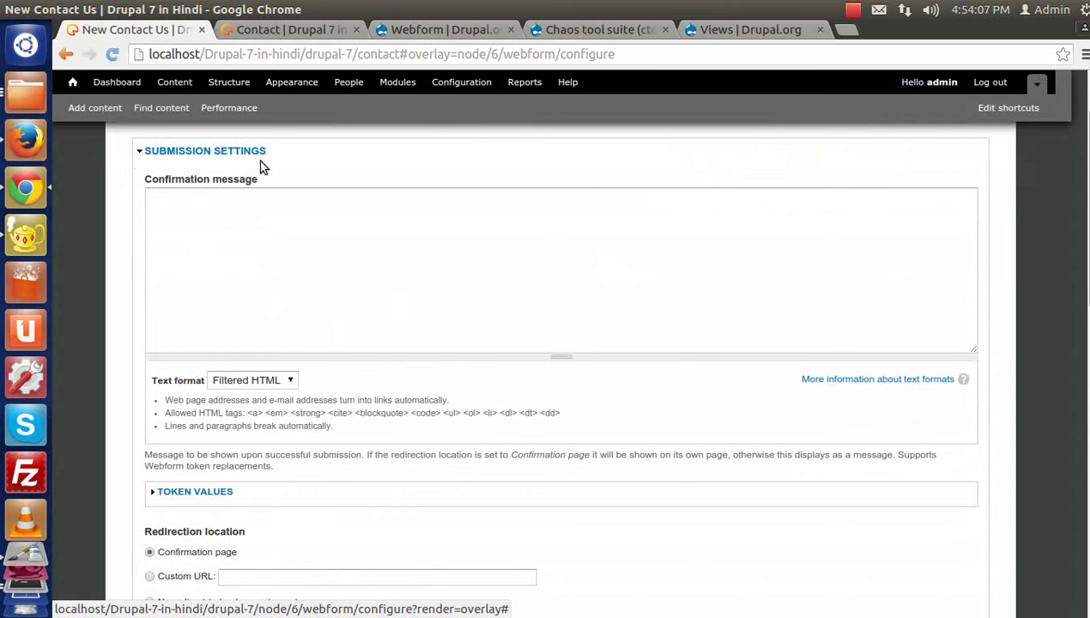
pyautogui.click(167, 200)
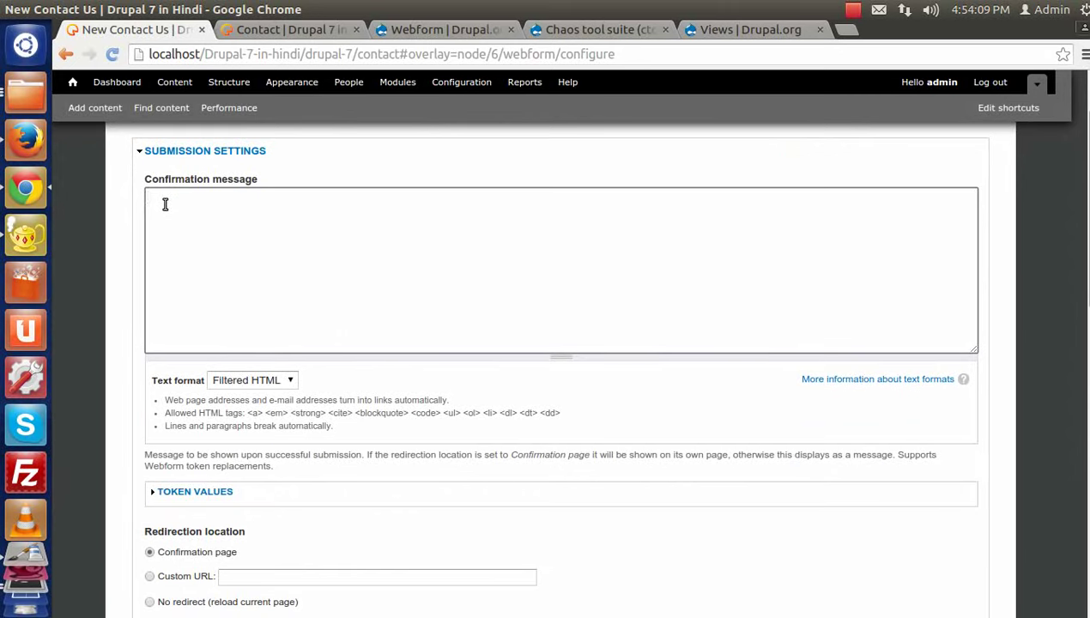
pyautogui.scroll(-2, 205, 242)
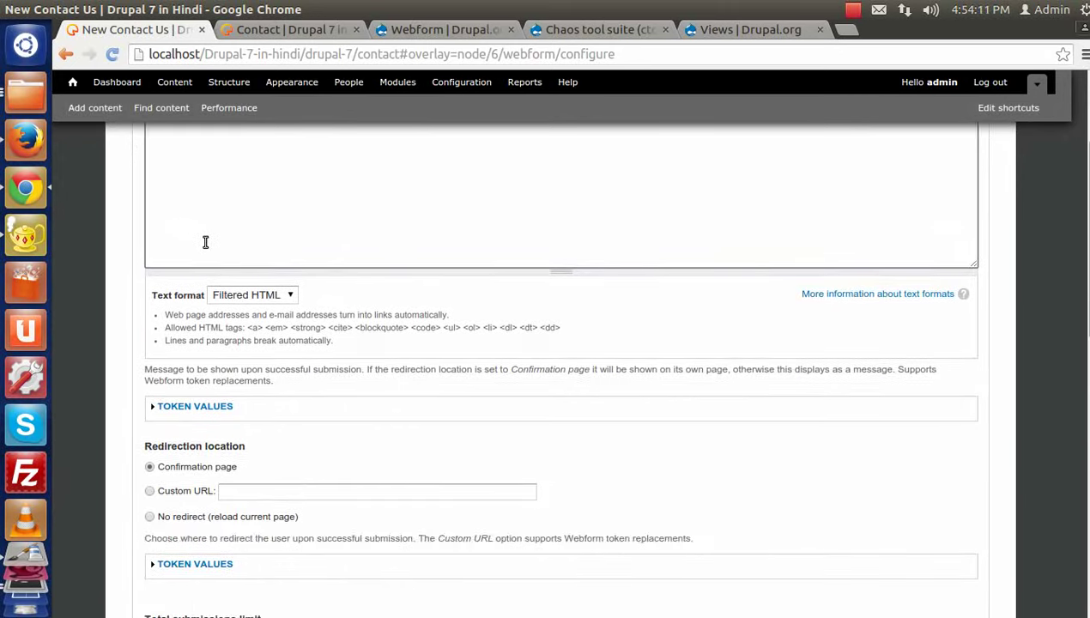
pyautogui.scroll(4, 211, 258)
pyautogui.scroll(-1, 224, 299)
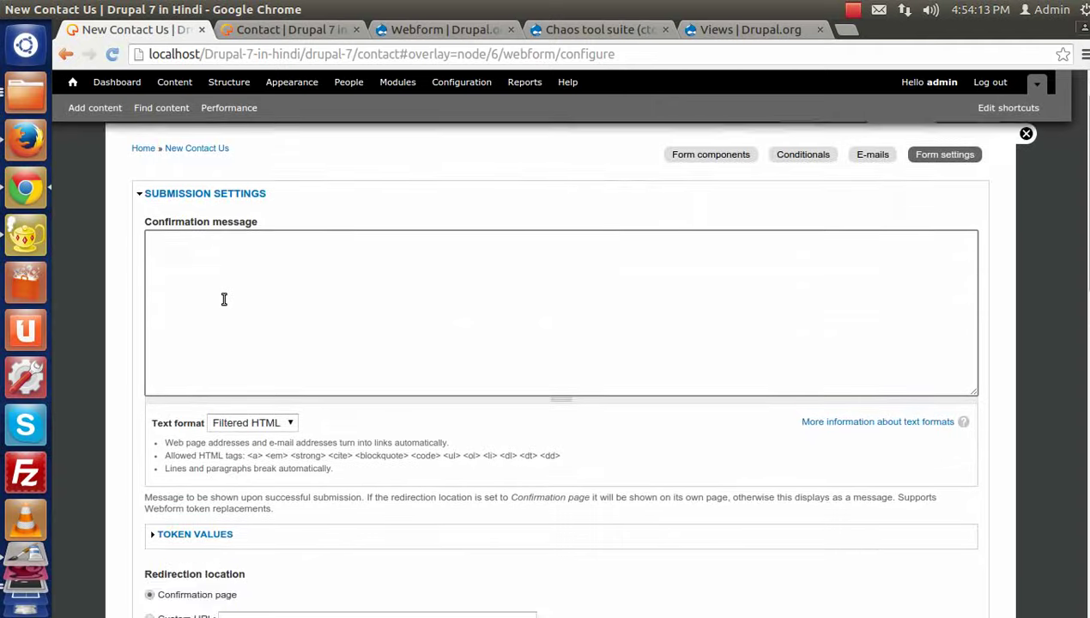
pyautogui.scroll(1, 224, 298)
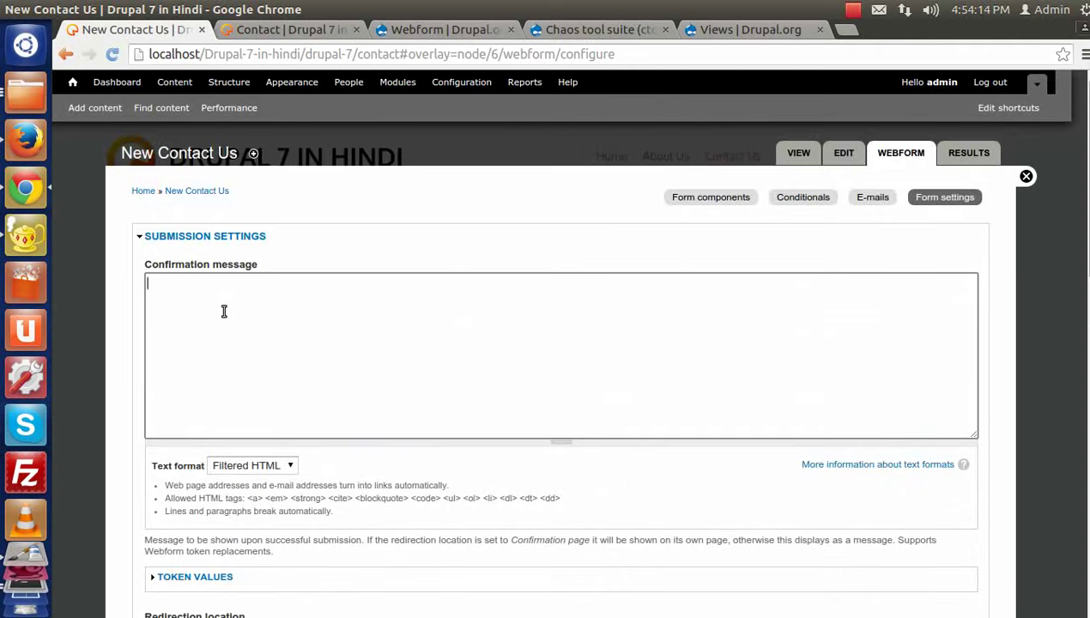
pyautogui.click(330, 344)
pyautogui.write('Thank for Contacting us')
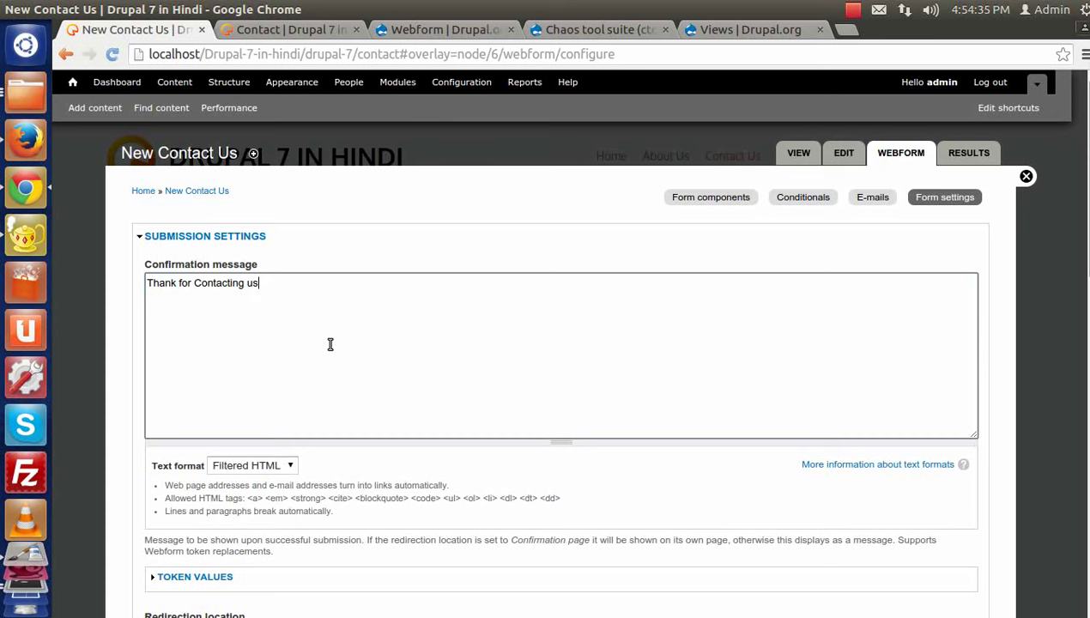
pyautogui.hotkey('ctrl', 'a')
# - Try a custom URL as the redirection location, clear it and return the choice to Confirmation page
pyautogui.scroll(-3, 360, 429)
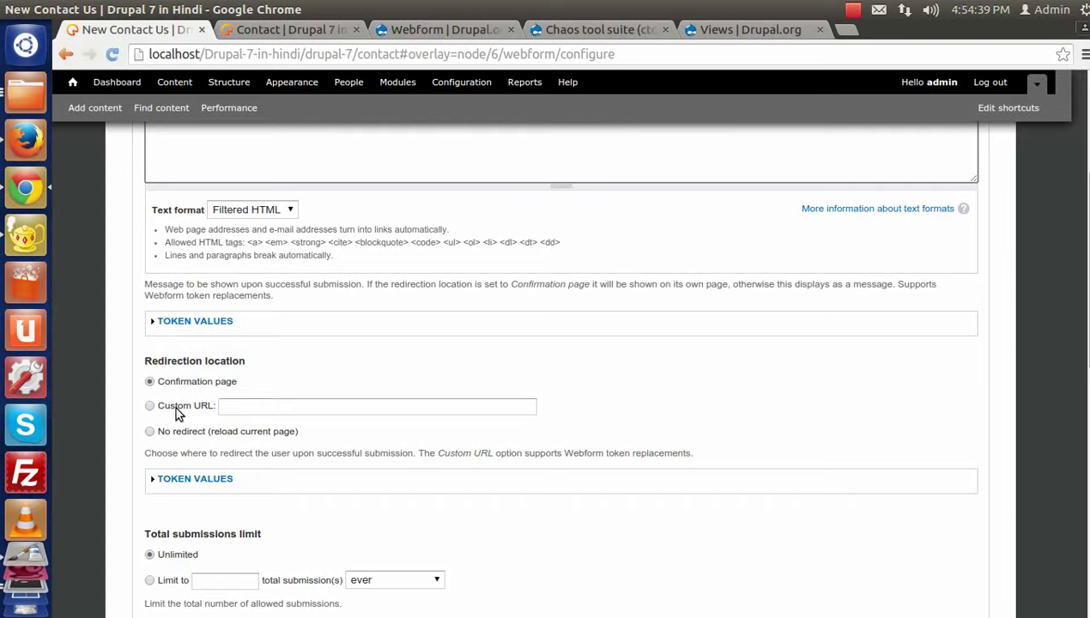
pyautogui.scroll(-1, 180, 395)
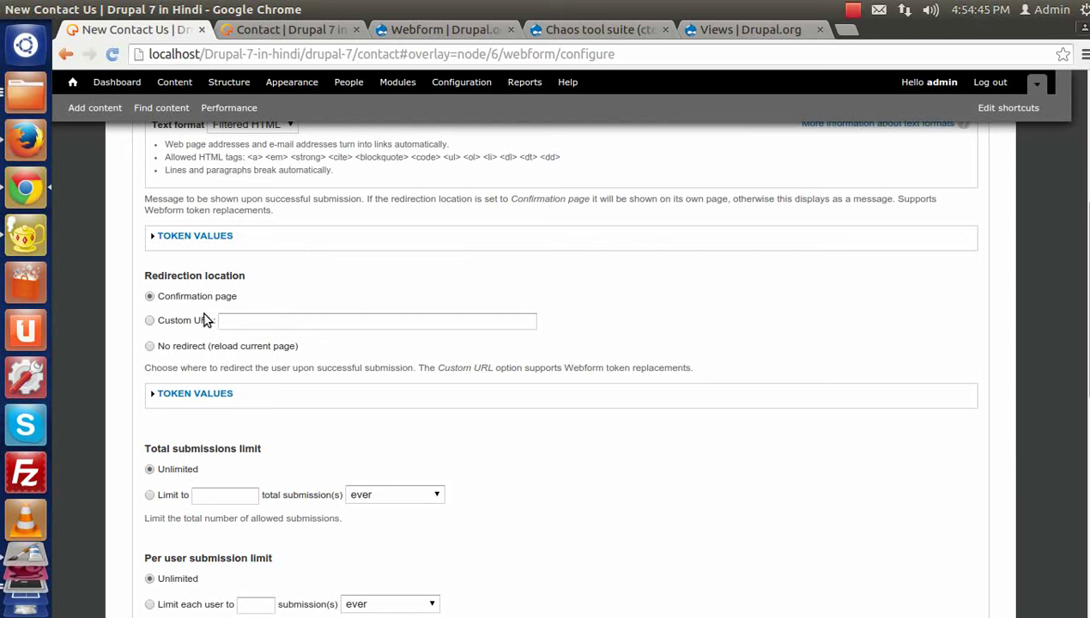
pyautogui.click(194, 320)
pyautogui.click(249, 320)
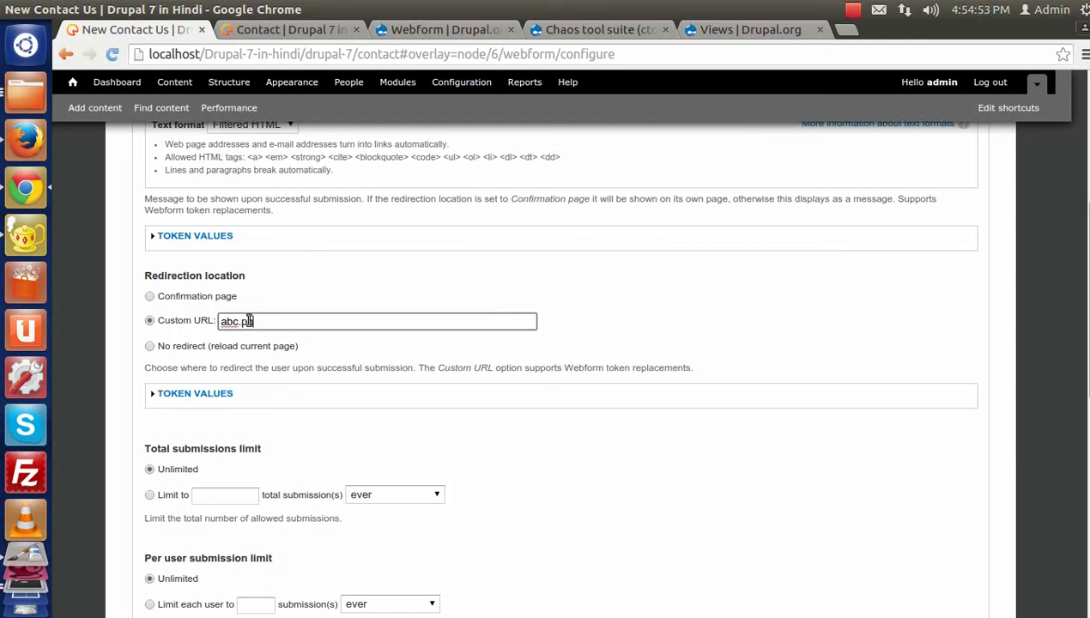
pyautogui.tripleClick(249, 320)
pyautogui.press('BackSpace')
pyautogui.click(207, 299)
# - Review the submission limits, form status and submission access, keep their defaults and save the form configuration
pyautogui.scroll(-3, 262, 399)
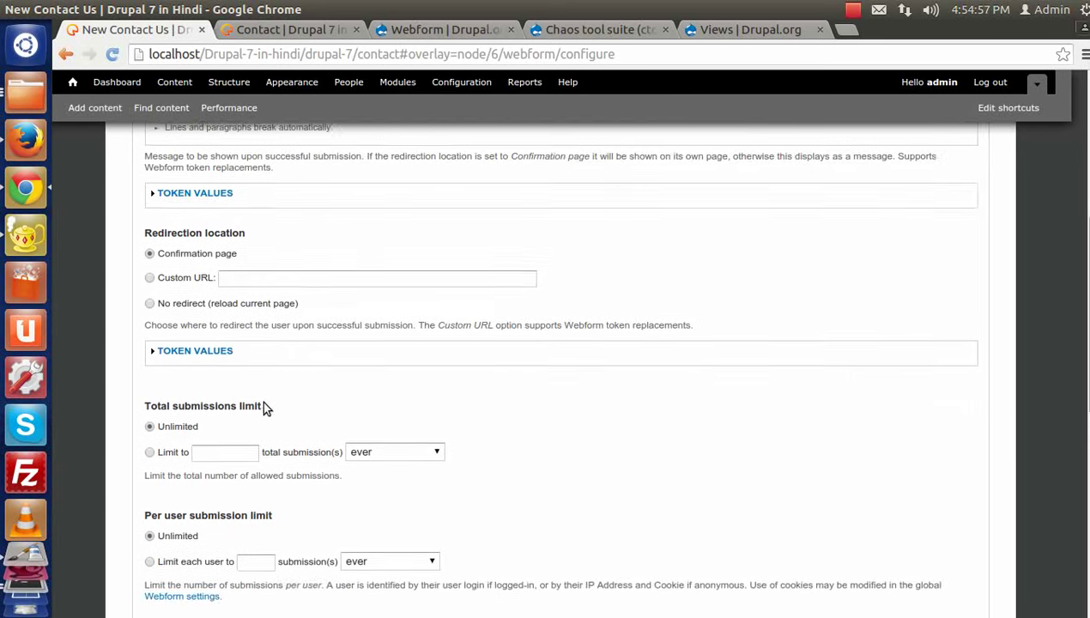
pyautogui.scroll(-3, 262, 406)
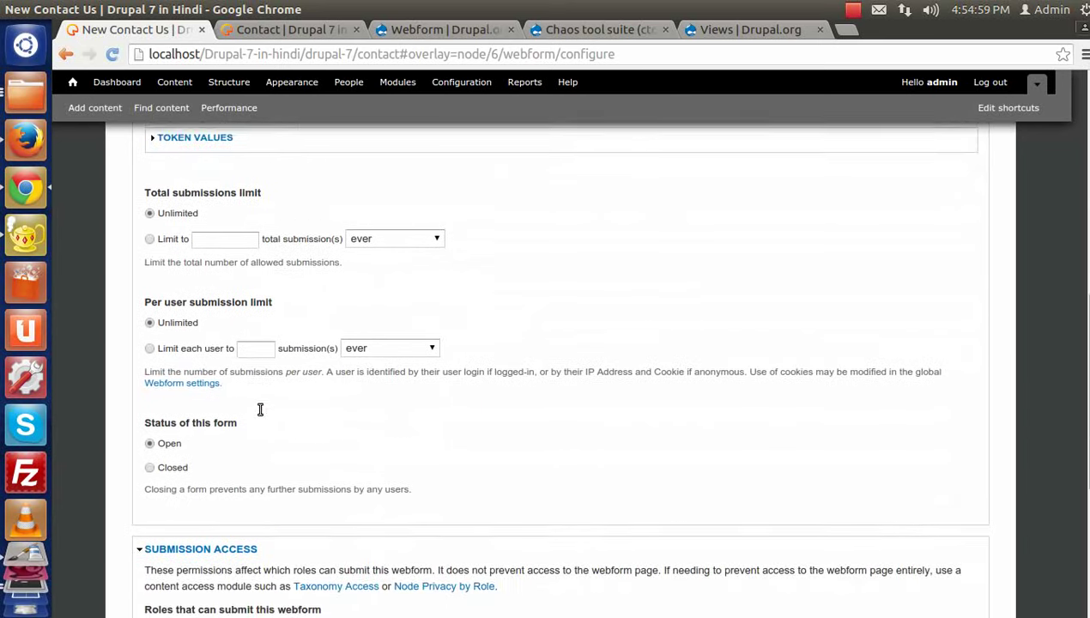
pyautogui.scroll(-2, 249, 412)
pyautogui.scroll(2, 189, 209)
pyautogui.scroll(-3, 277, 335)
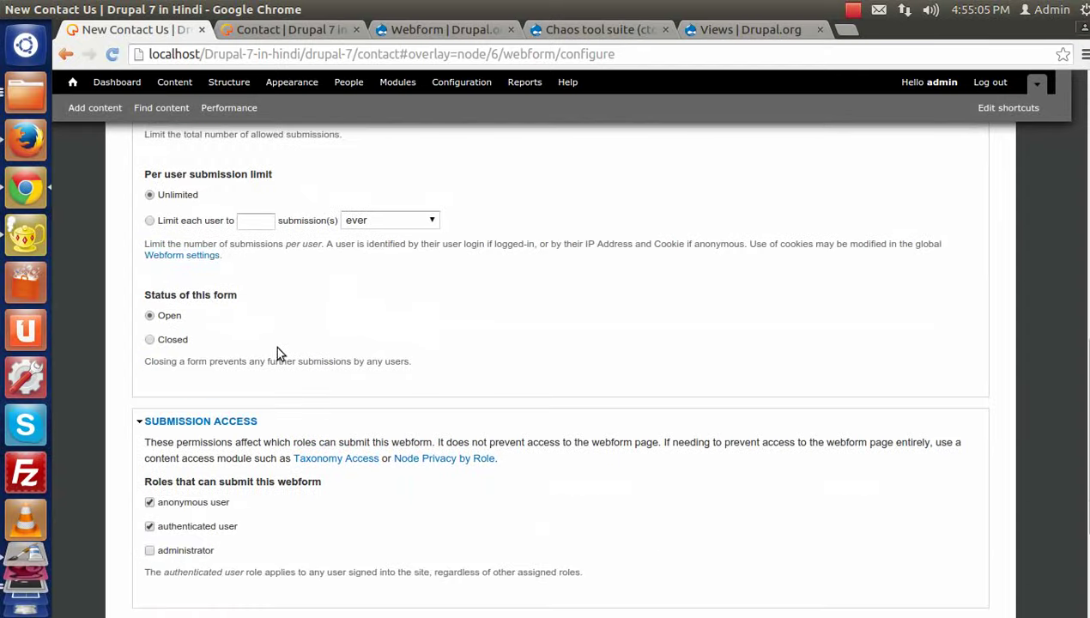
pyautogui.scroll(-4, 275, 353)
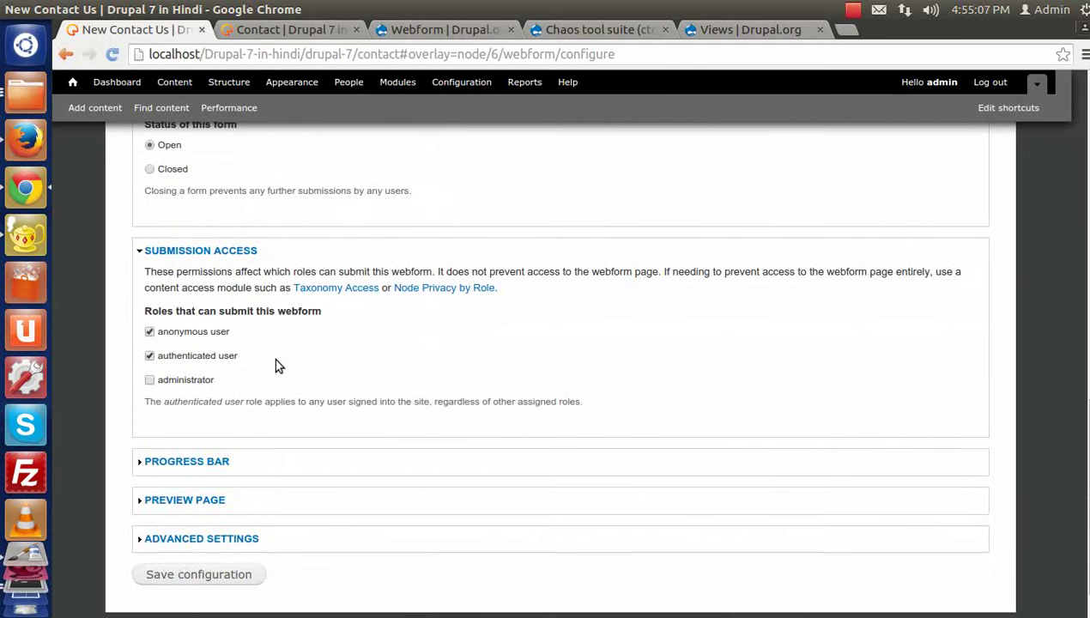
pyautogui.scroll(-1, 277, 364)
pyautogui.click(194, 544)
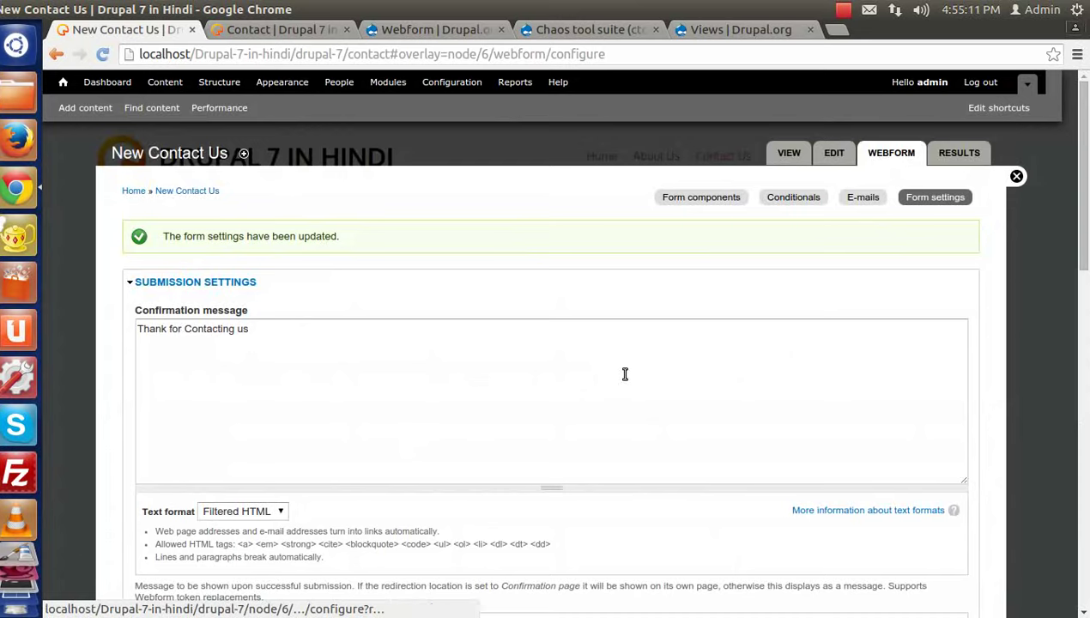
pyautogui.scroll(-1, 625, 374)
pyautogui.scroll(1, 781, 309)
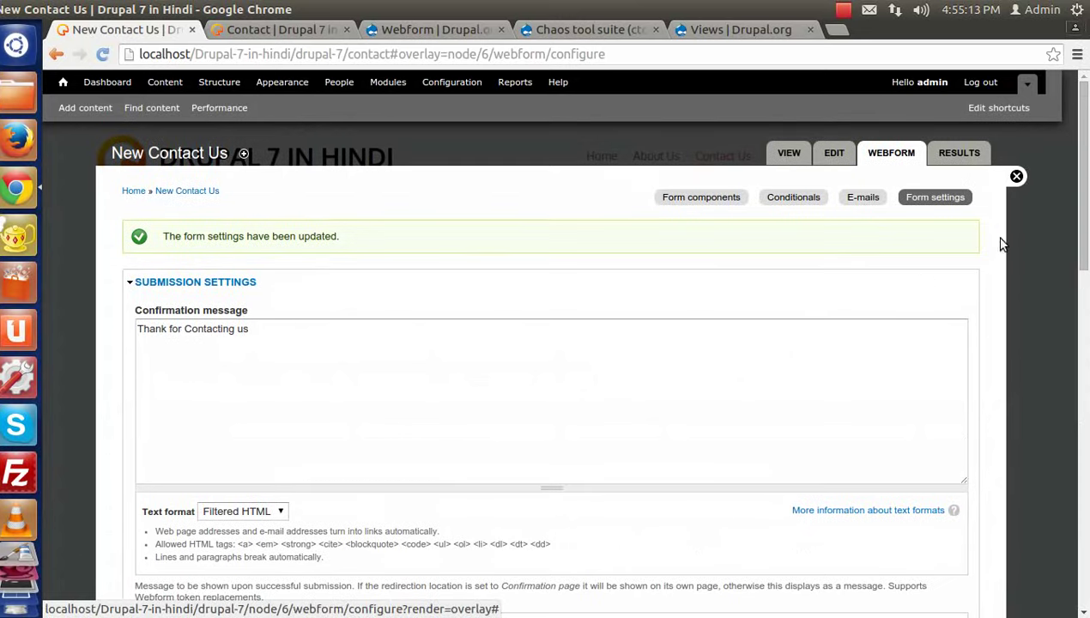
# - Close the form settings and examine the fields of the published New Contact Us form
pyautogui.click(1016, 178)
pyautogui.scroll(1, 558, 356)
pyautogui.scroll(-1, 559, 356)
pyautogui.scroll(2, 559, 356)
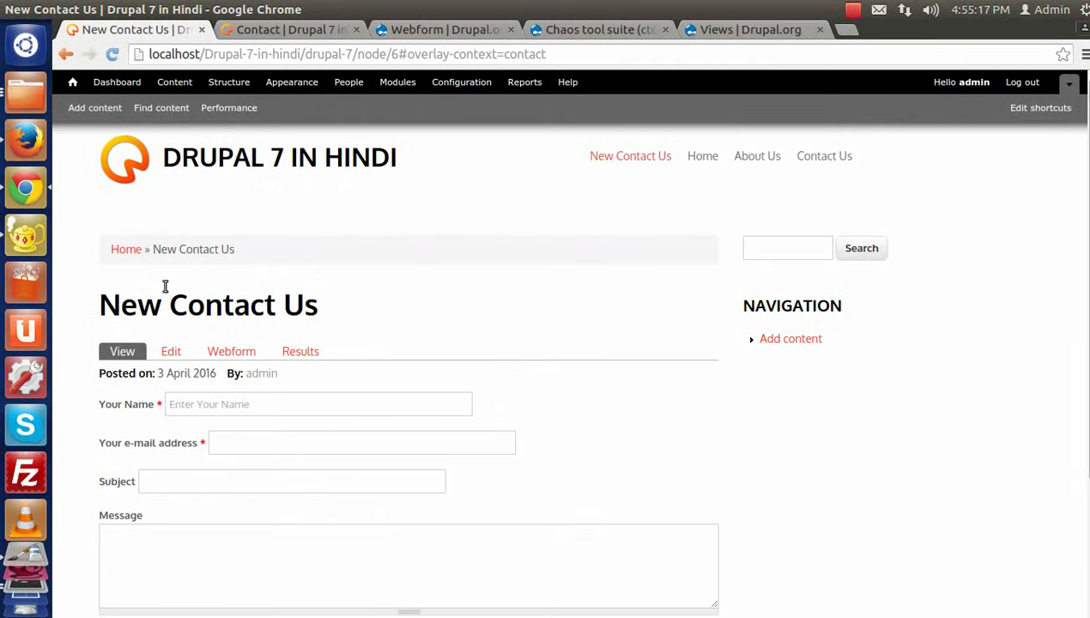
pyautogui.moveTo(110, 303); pyautogui.dragTo(316, 304)
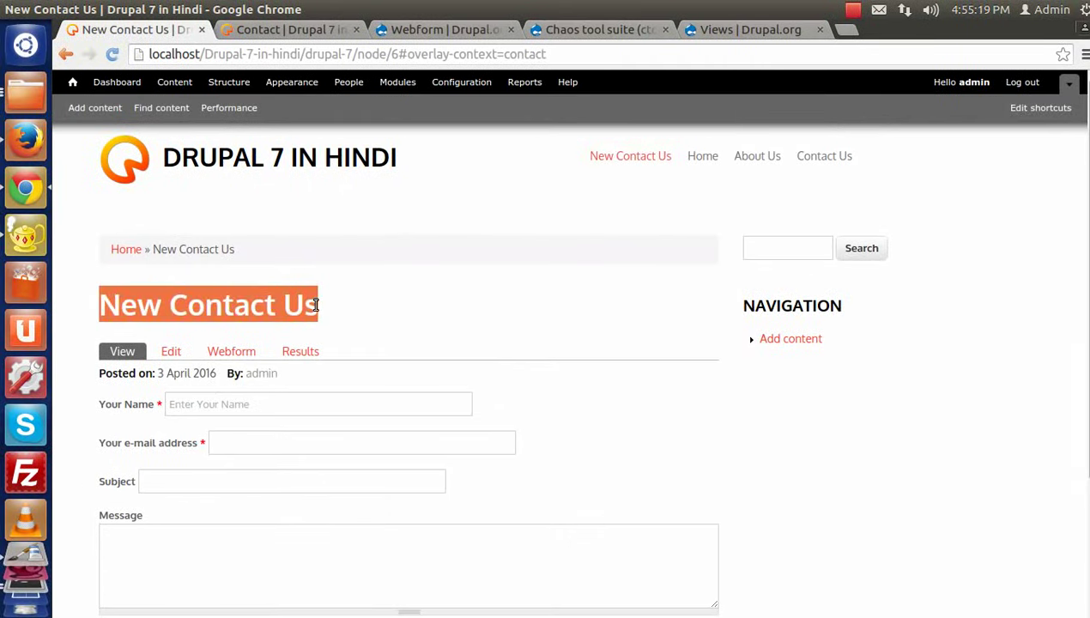
pyautogui.scroll(-3, 316, 304)
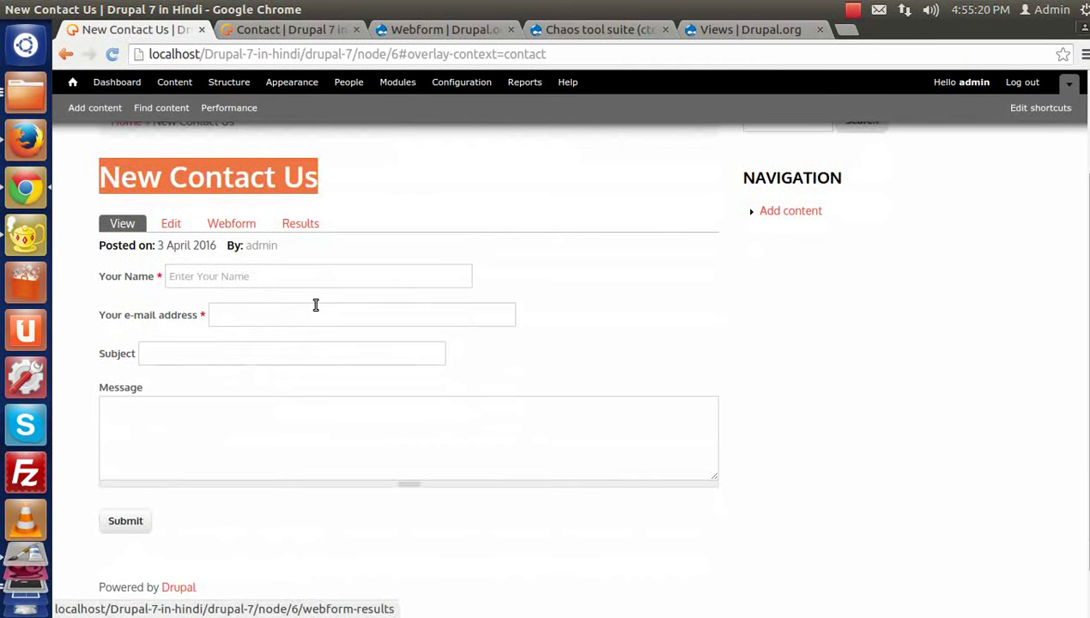
pyautogui.click(206, 277)
pyautogui.tripleClick(120, 283)
pyautogui.click(228, 280)
pyautogui.click(229, 323)
pyautogui.click(253, 315)
pyautogui.click(187, 349)
pyautogui.click(246, 279)
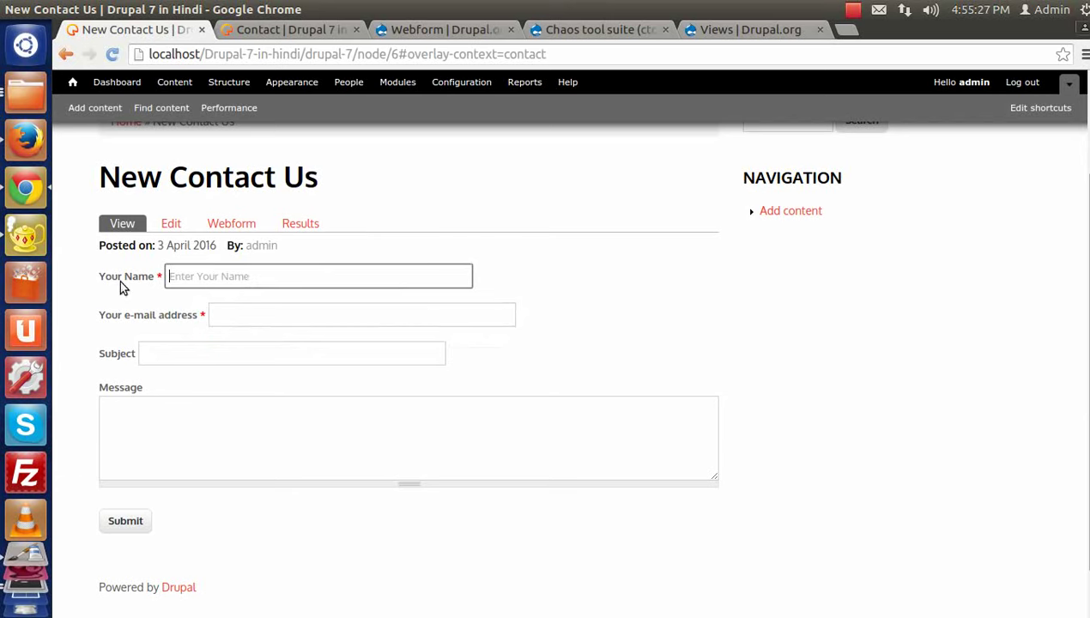
# - Enter "Admin" as the name in the New Contact Us form and fill in the sender's e-mail address
pyautogui.click(205, 284)
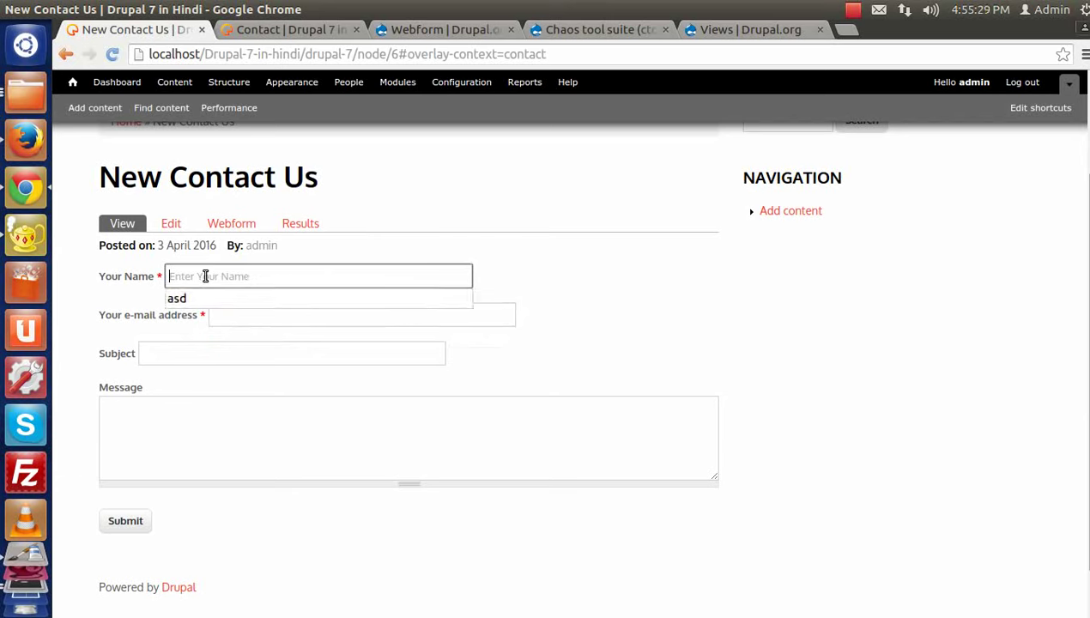
pyautogui.click(213, 280)
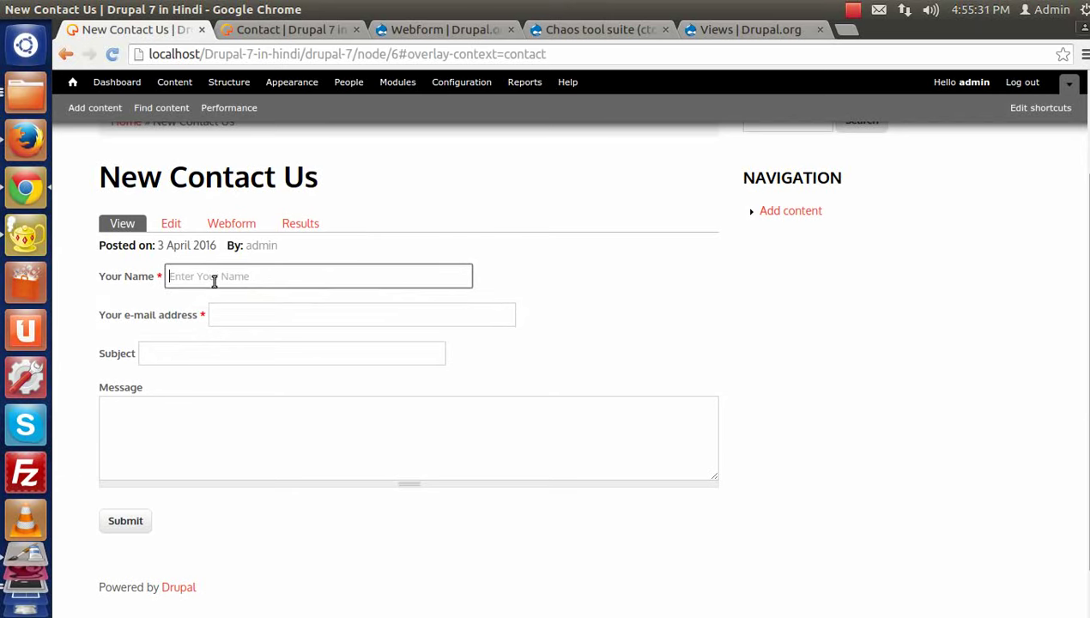
pyautogui.write('a')
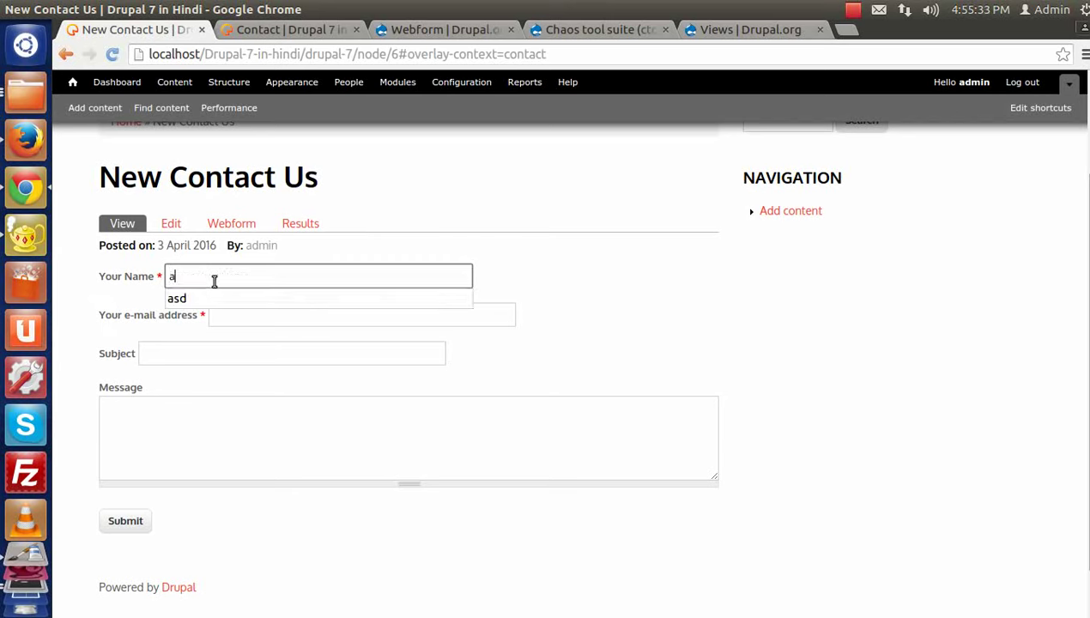
pyautogui.write('min')
pyautogui.press('BackSpace')
pyautogui.press('BackSpace')
pyautogui.press('BackSpace')
pyautogui.press('BackSpace')
pyautogui.write('Adm')
pyautogui.press('Tab')
pyautogui.write('Admin')
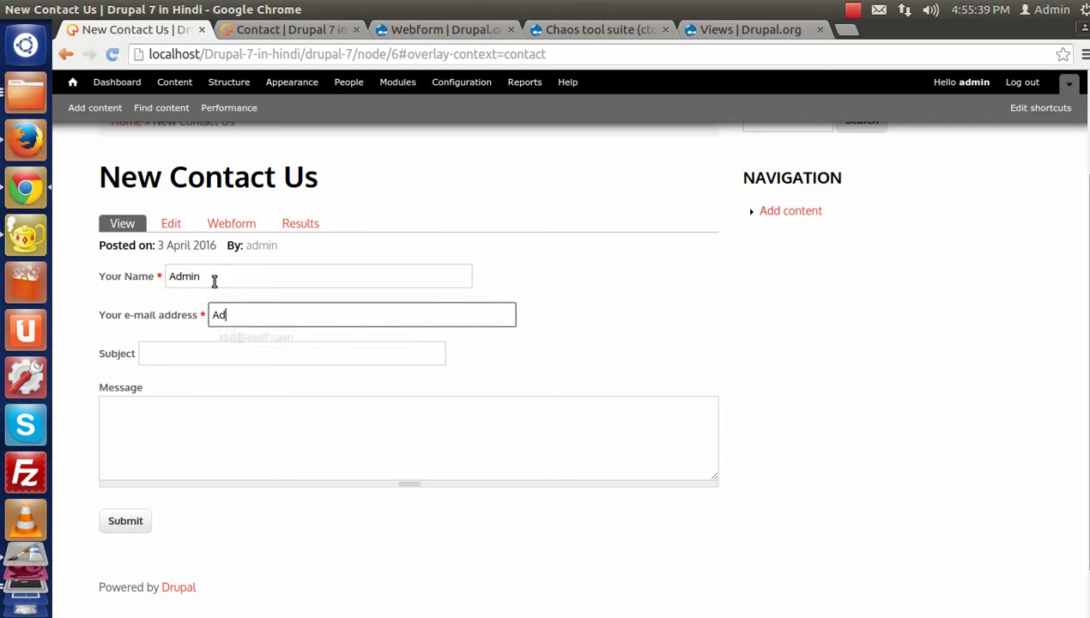
pyautogui.write('@adm')
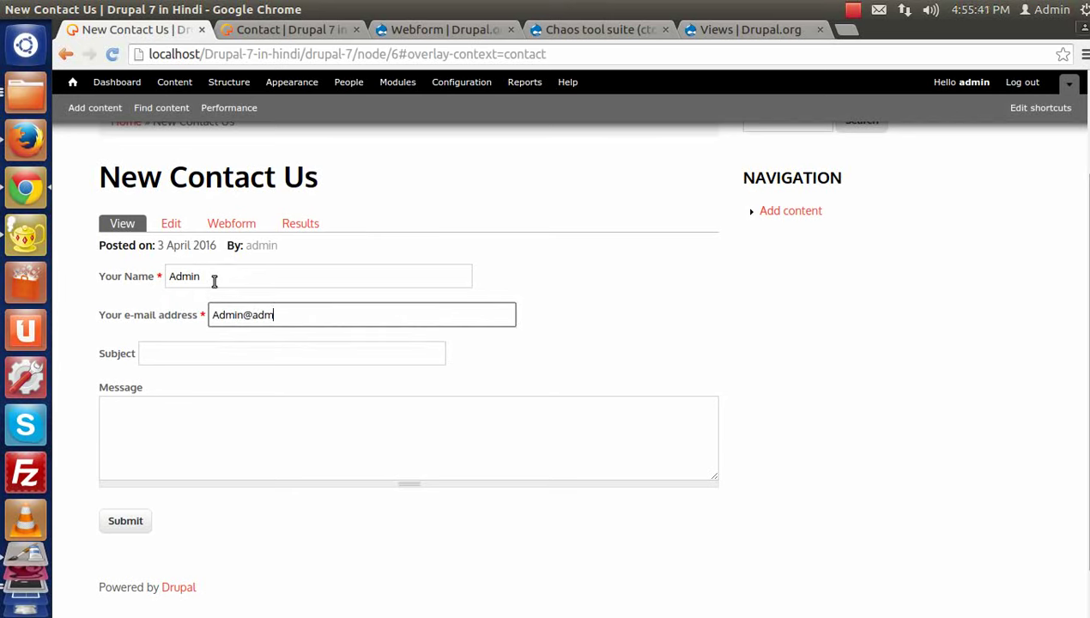
pyautogui.write('in.com')
# - Enter "hi" as the subject and "Hellooo" as the message, and submit the form
pyautogui.press('Tab')
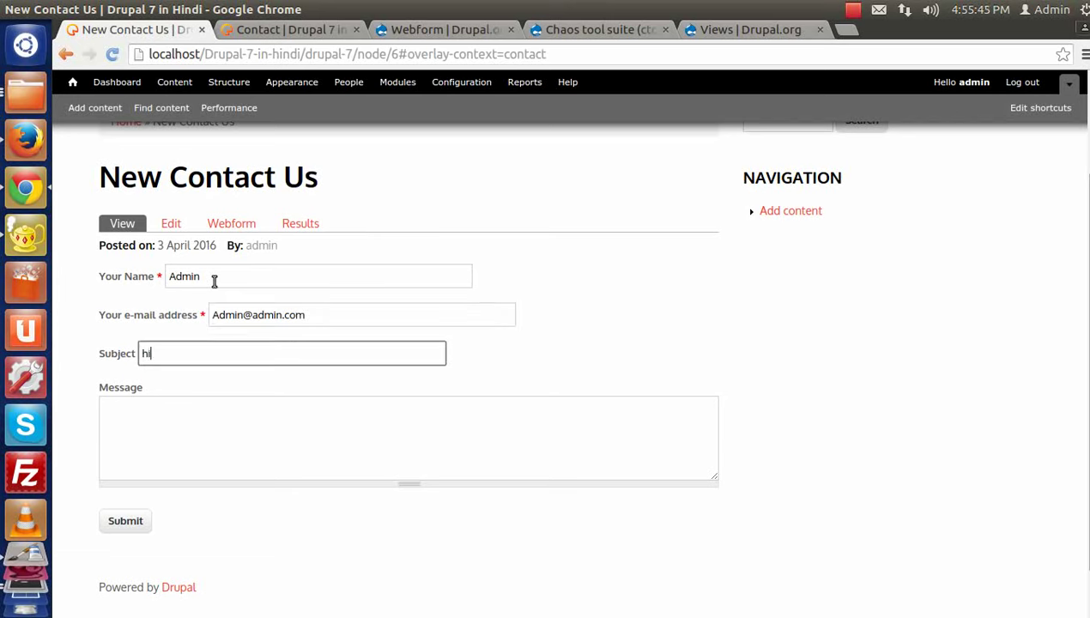
pyautogui.click(227, 406)
pyautogui.write('Hellooo')
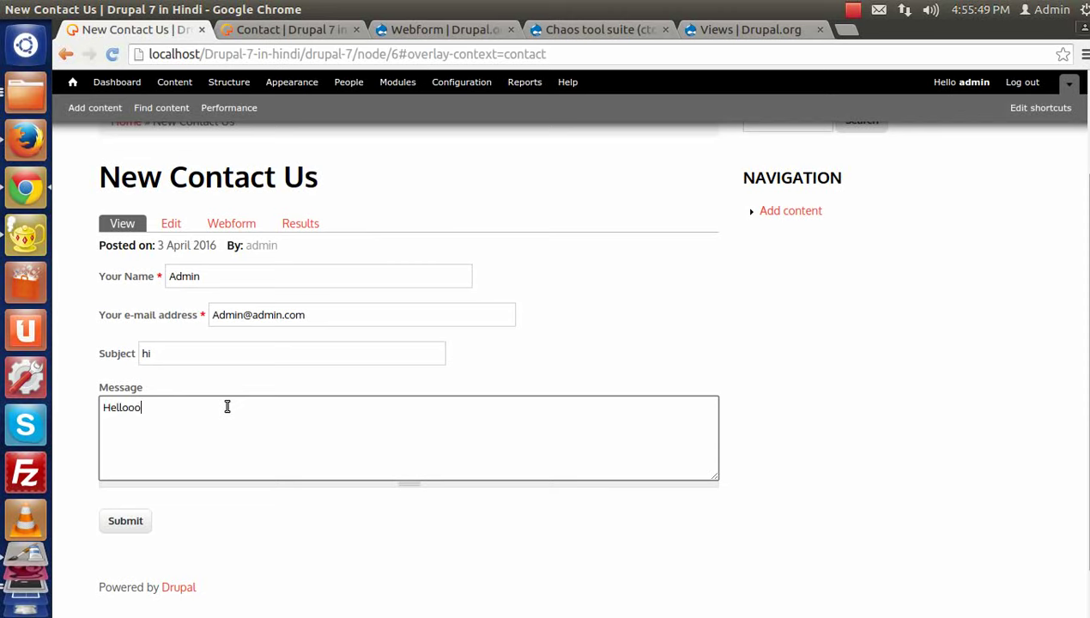
pyautogui.click(133, 525)
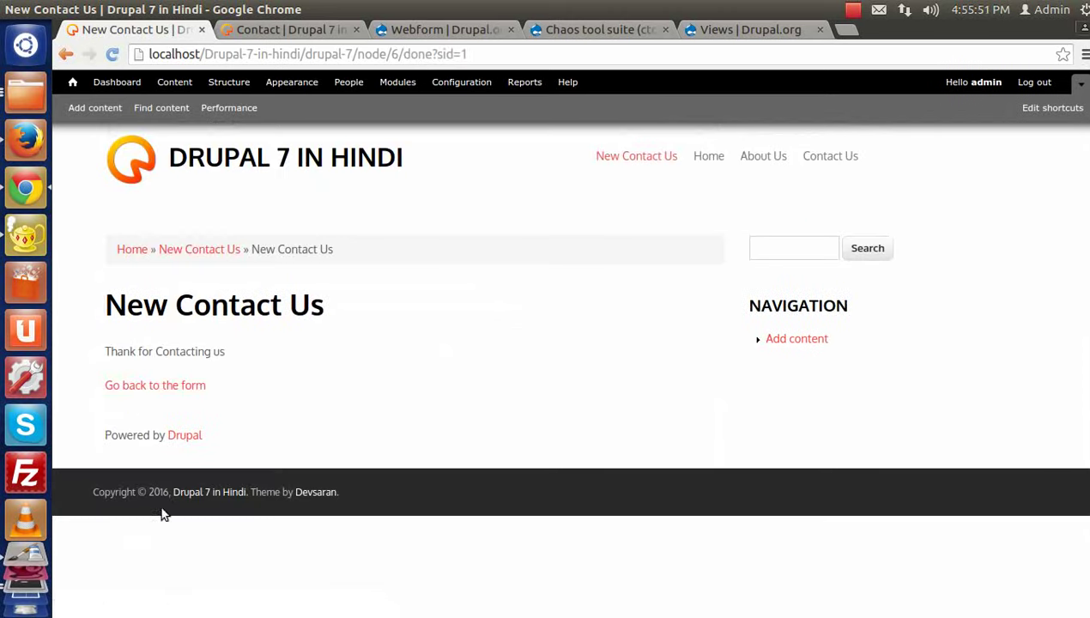
# - Check the confirmation message, go back to the New Contact Us form and look over the page
pyautogui.moveTo(101, 353); pyautogui.dragTo(233, 356)
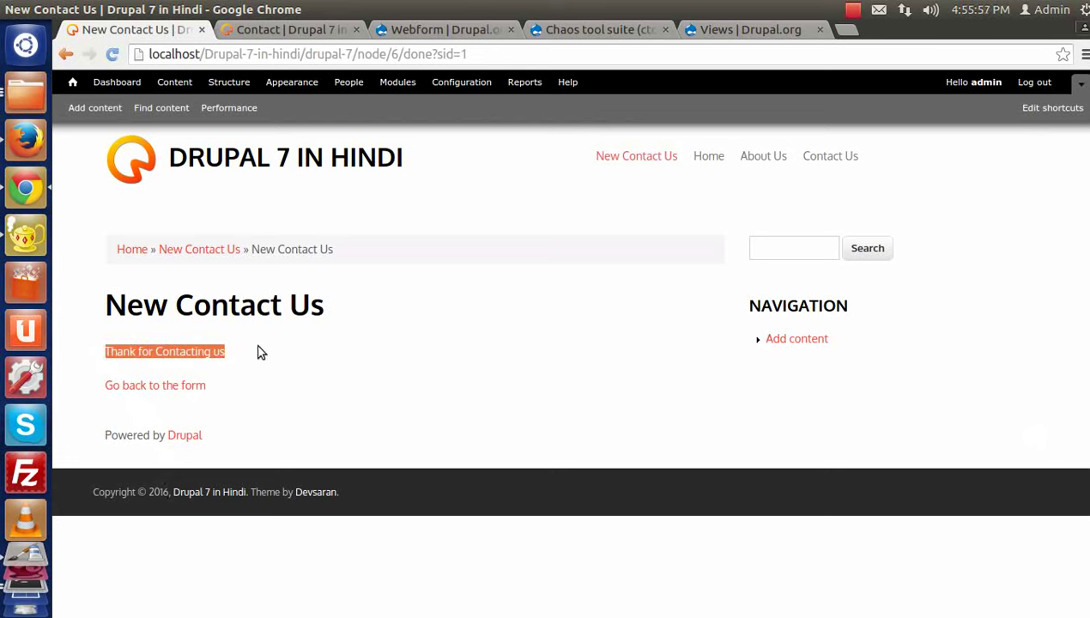
pyautogui.click(200, 387)
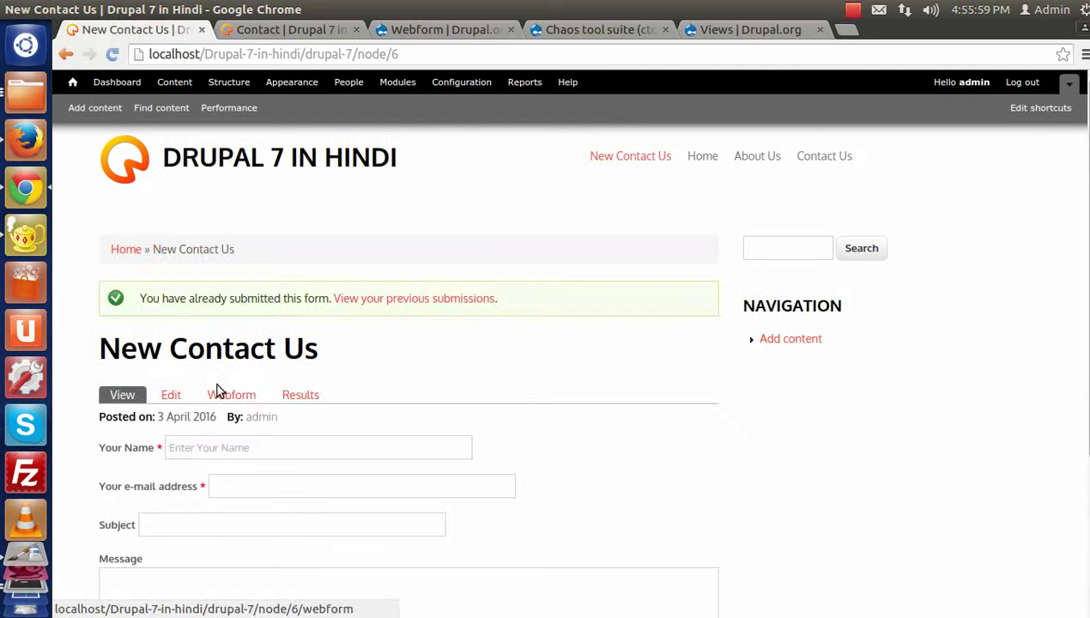
pyautogui.scroll(-2, 367, 371)
pyautogui.scroll(-2, 367, 371)
pyautogui.scroll(-3, 369, 381)
pyautogui.scroll(6, 370, 380)
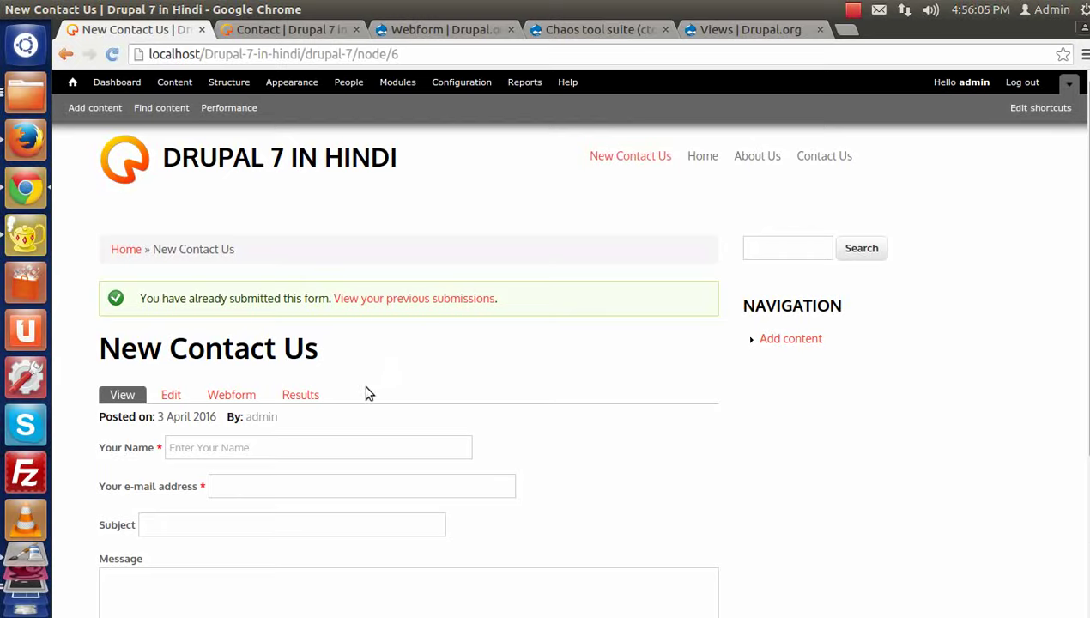
pyautogui.scroll(-3, 367, 393)
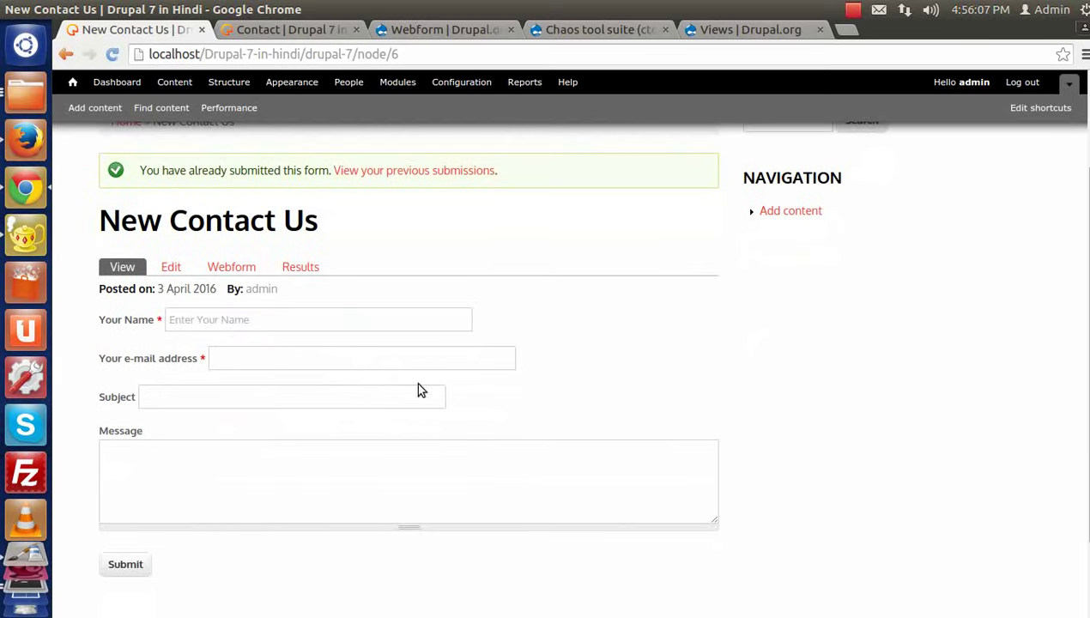
pyautogui.scroll(2, 219, 257)
pyautogui.scroll(-3, 226, 292)
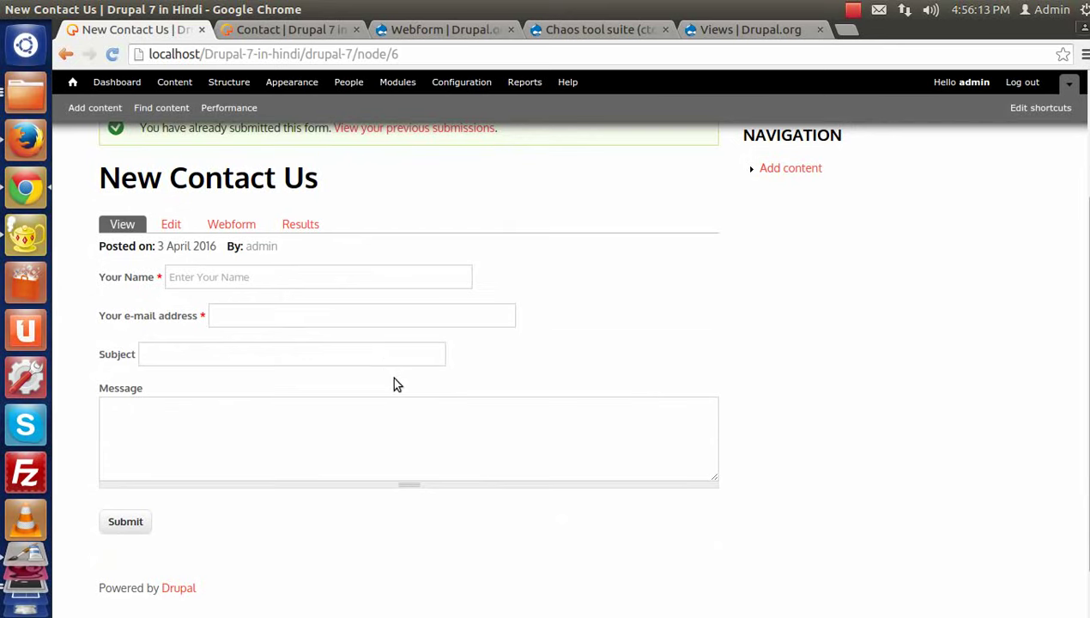
pyautogui.scroll(-1, 391, 503)
pyautogui.scroll(5, 392, 498)
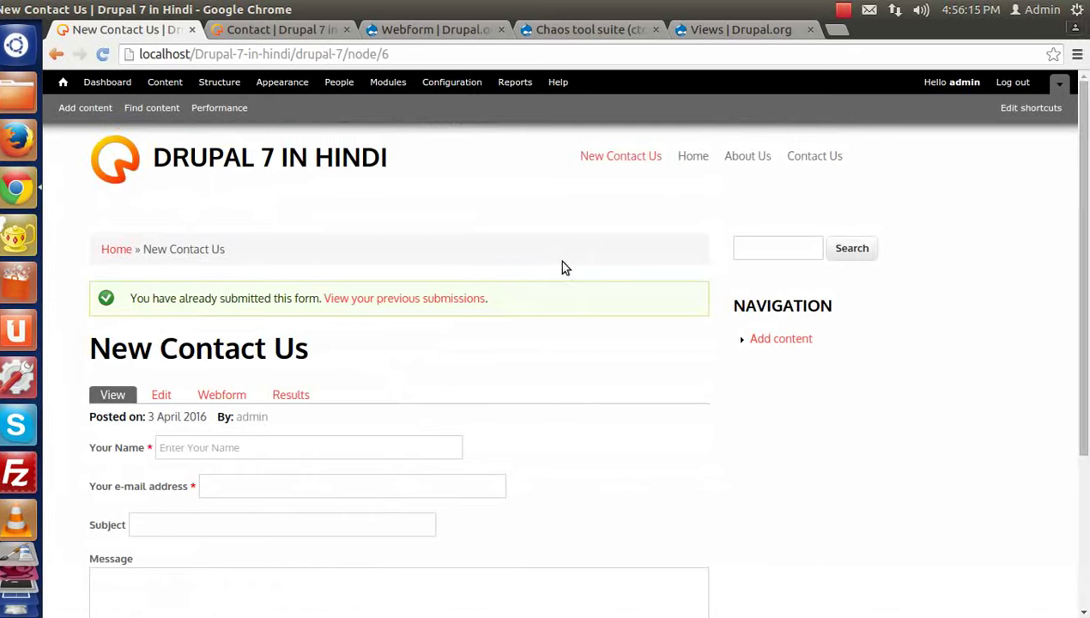